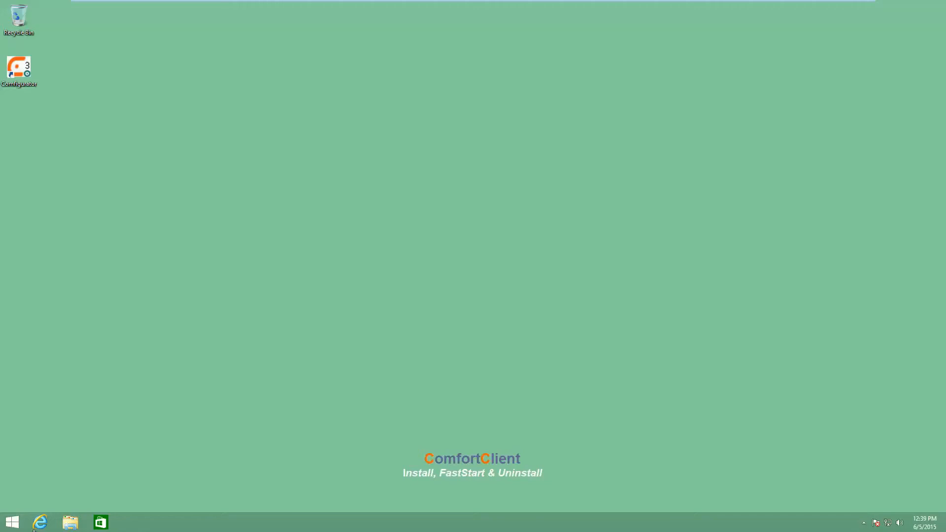
# Download ComfortClient-Setup-5.1.1.31.exe from the Futurehome Software downloads page, run it and allow it to make changes to the computer.
pyautogui.click(35, 528)
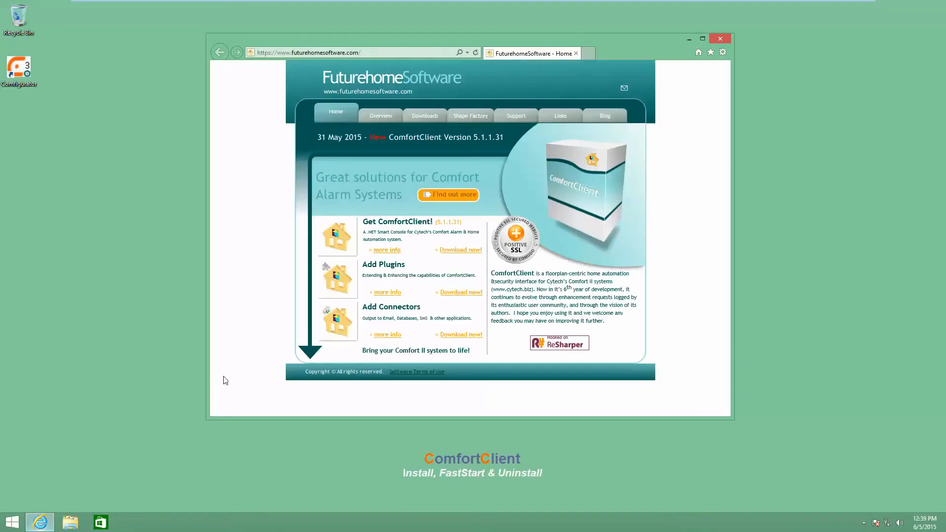
pyautogui.click(425, 117)
pyautogui.click(441, 178)
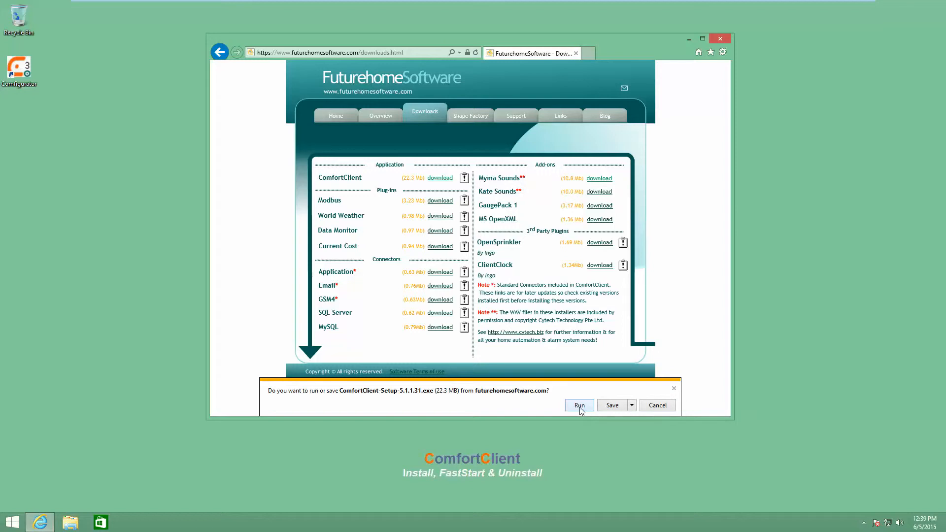
pyautogui.click(580, 408)
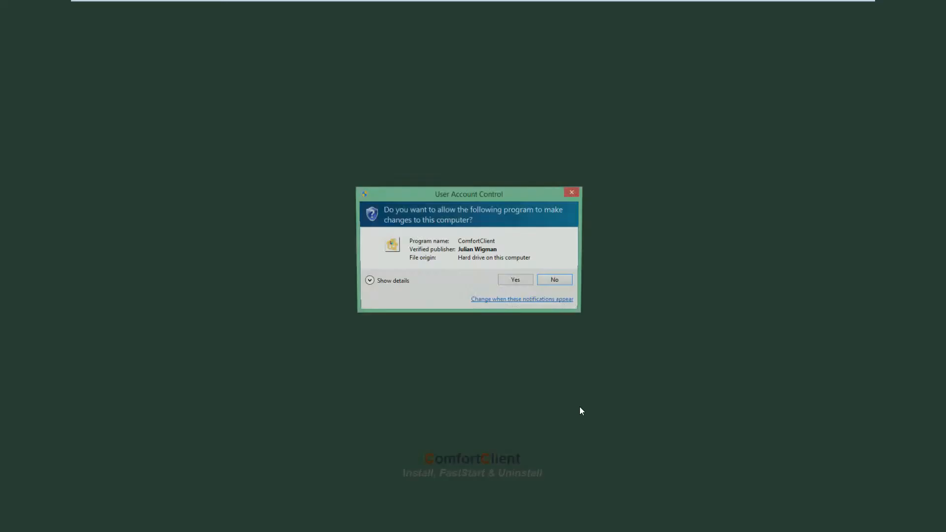
pyautogui.moveTo(457, 198); pyautogui.dragTo(417, 161)
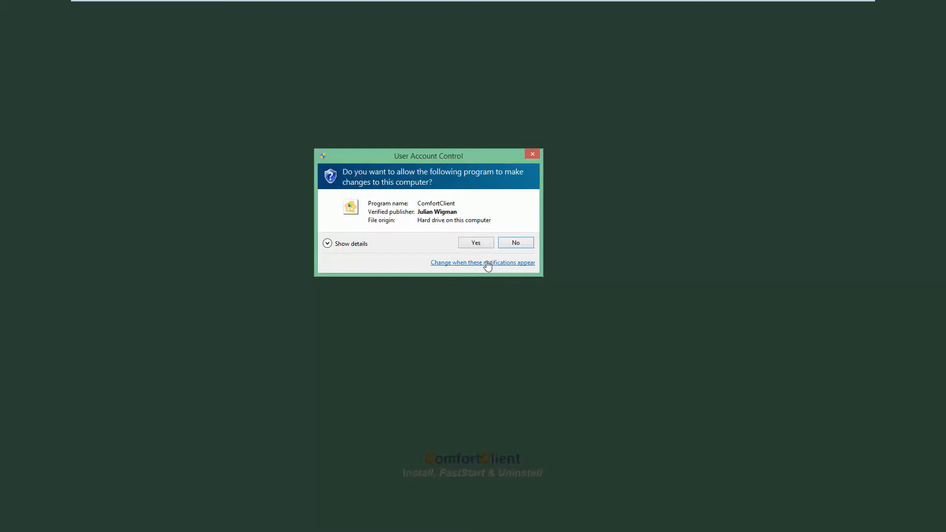
pyautogui.click(473, 243)
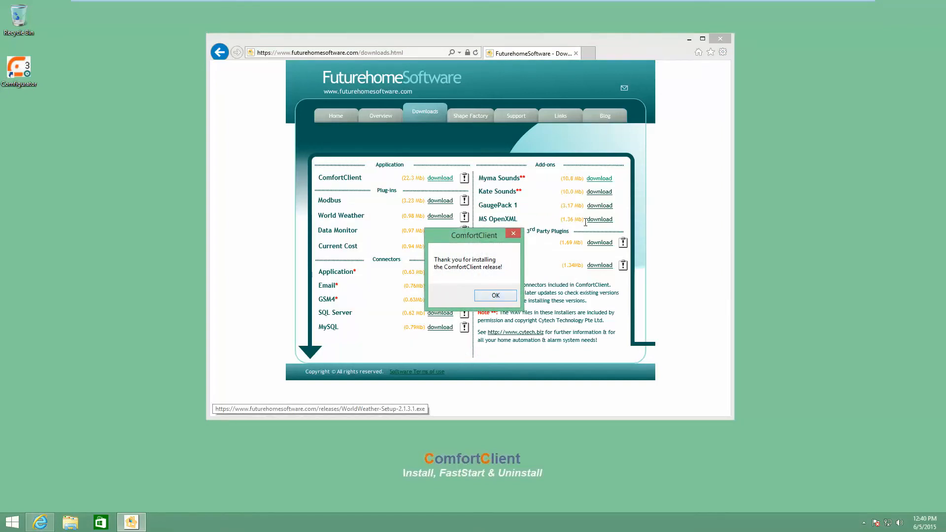
# Minimize the browser, dismiss the installer's thank-you message and accept the license agreement in the ComfortClient 5.1.1.31 setup wizard.
pyautogui.click(689, 39)
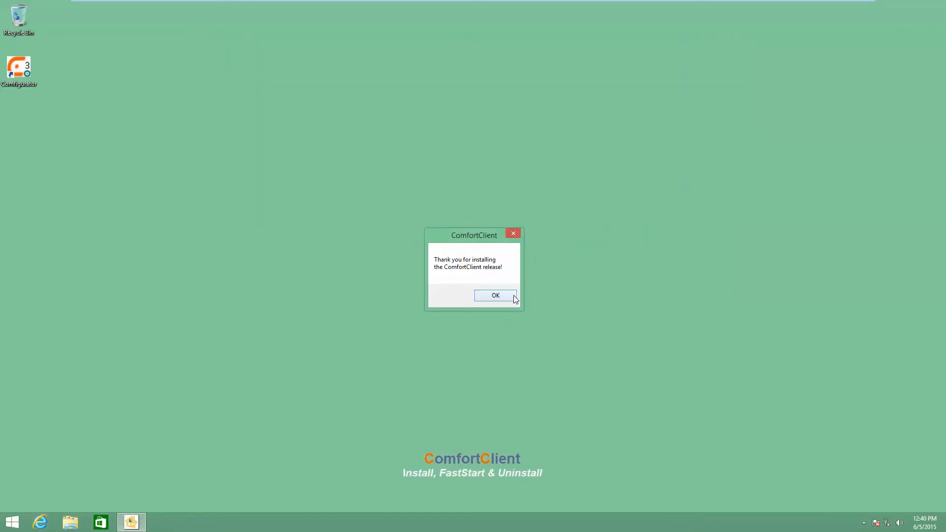
pyautogui.click(513, 295)
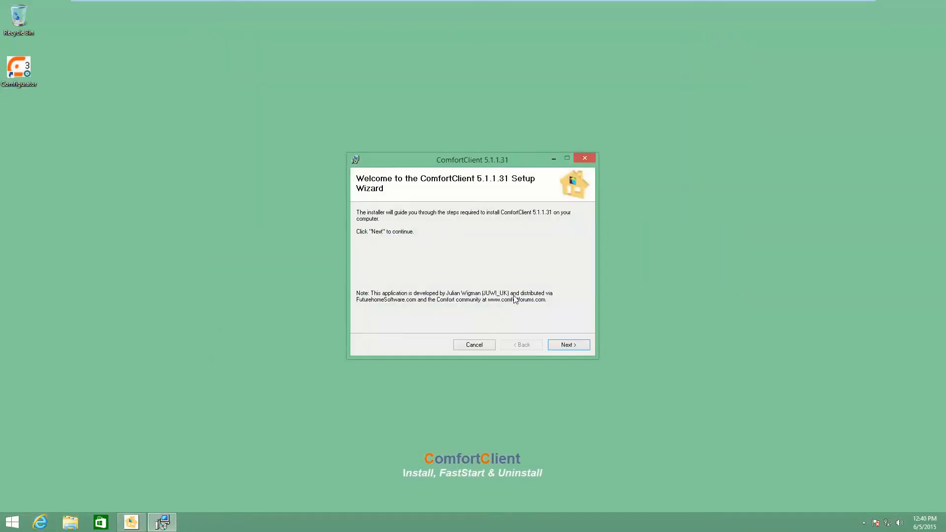
pyautogui.moveTo(469, 164); pyautogui.dragTo(455, 141)
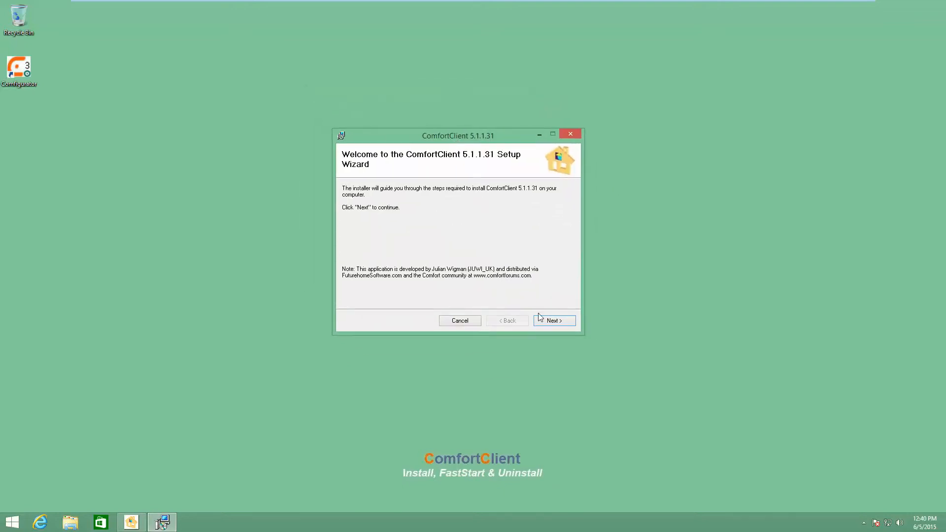
pyautogui.click(553, 321)
pyautogui.click(450, 302)
pyautogui.moveTo(571, 227); pyautogui.dragTo(570, 291)
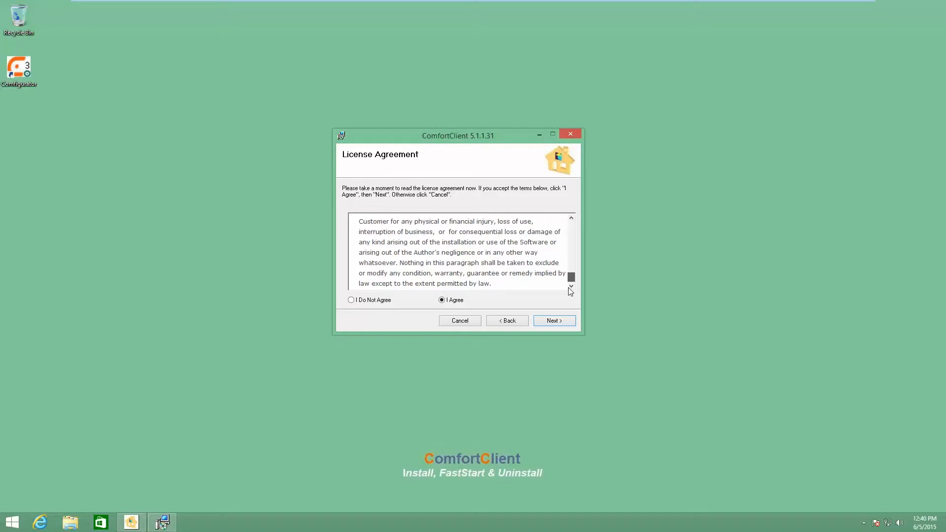
pyautogui.moveTo(571, 291); pyautogui.dragTo(550, 325)
pyautogui.click(549, 323)
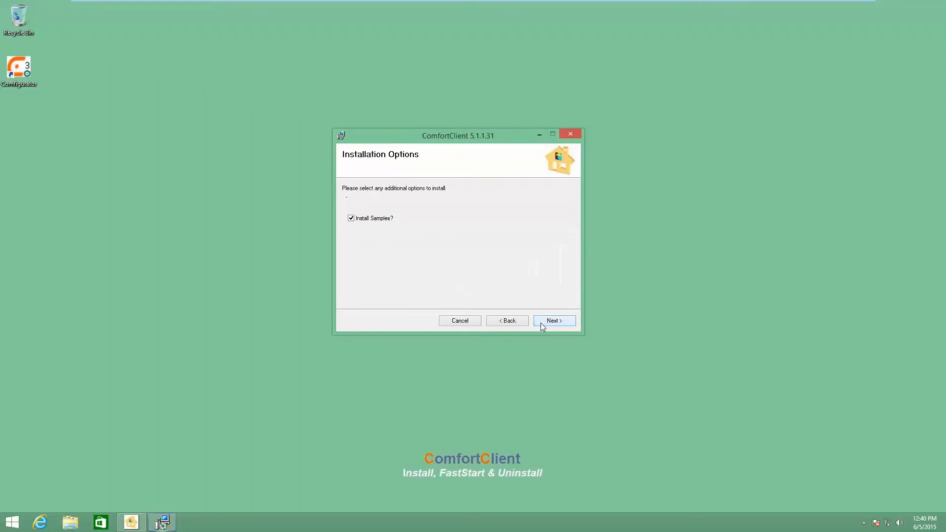
# Keep the Install Samples option and accept the folder C:\Program Files (x86)\ComfortClient\ with installation for Everyone.
pyautogui.moveTo(384, 137)
pyautogui.mouseDown()
pyautogui.moveTo(385, 114)
pyautogui.moveTo(384, 126)
pyautogui.mouseUp()
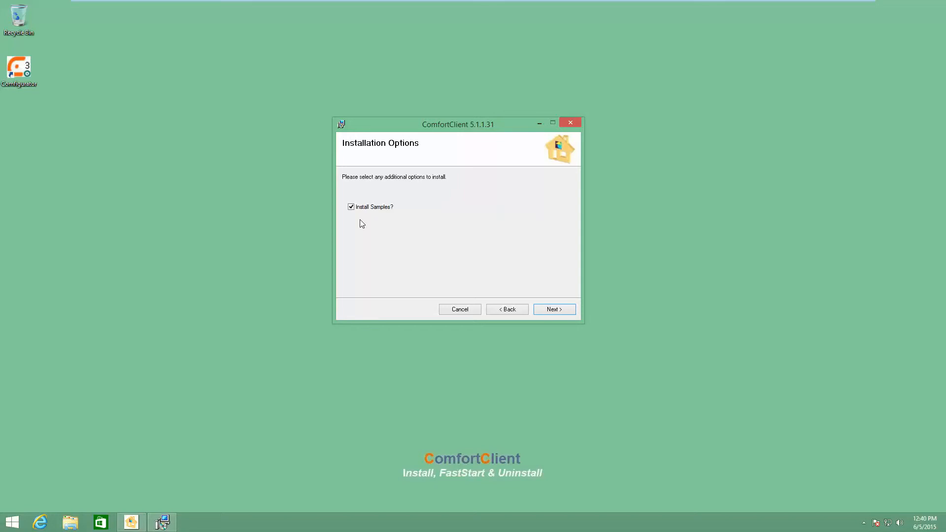
pyautogui.click(542, 310)
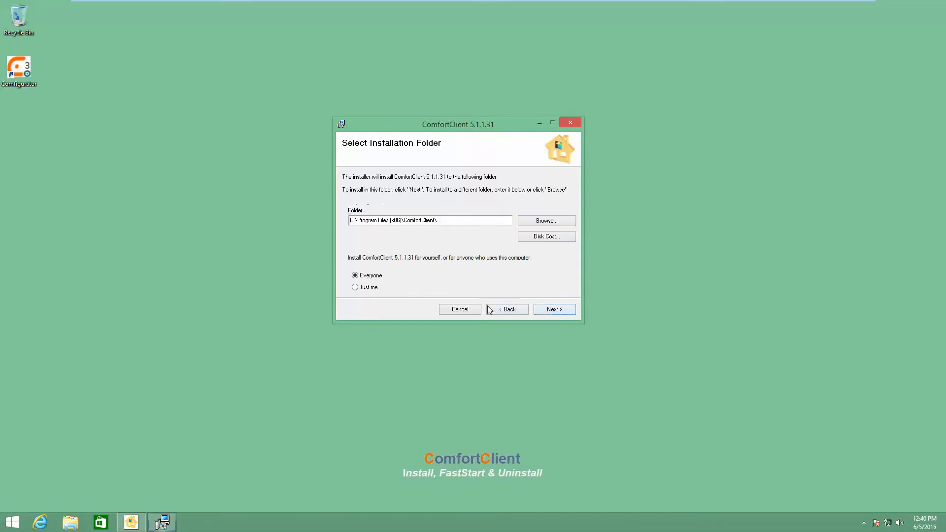
pyautogui.moveTo(358, 220); pyautogui.dragTo(451, 222)
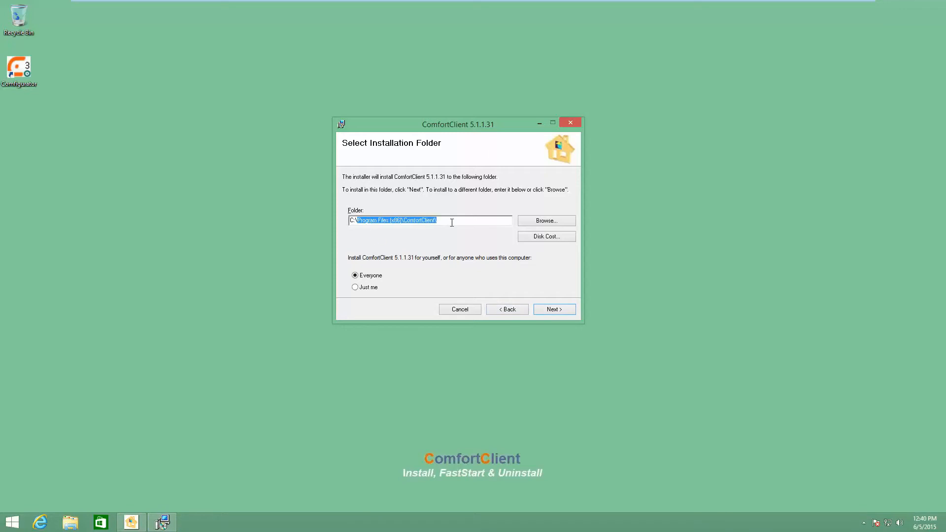
pyautogui.click(352, 221)
pyautogui.click(554, 311)
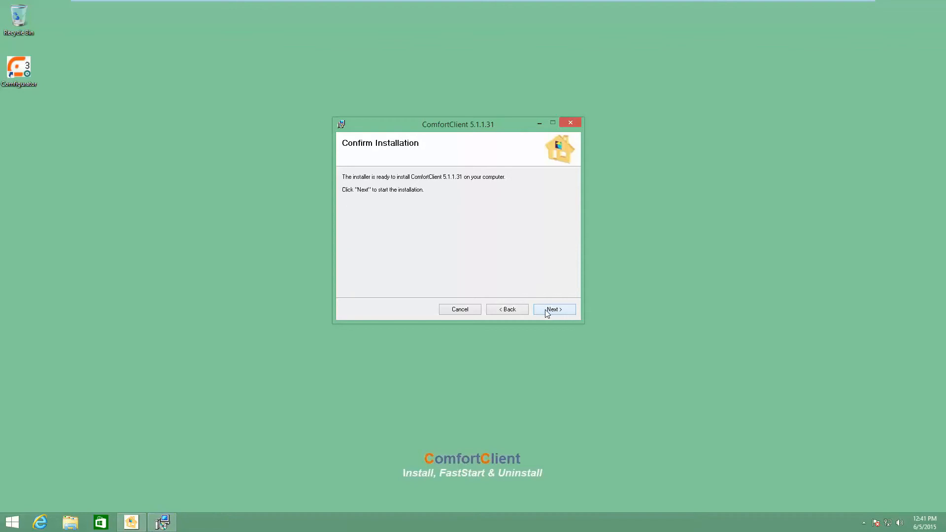
# Start the installation and finish the setup wizard with the Dont Start ComfortClient on Exit option.
pyautogui.click(545, 309)
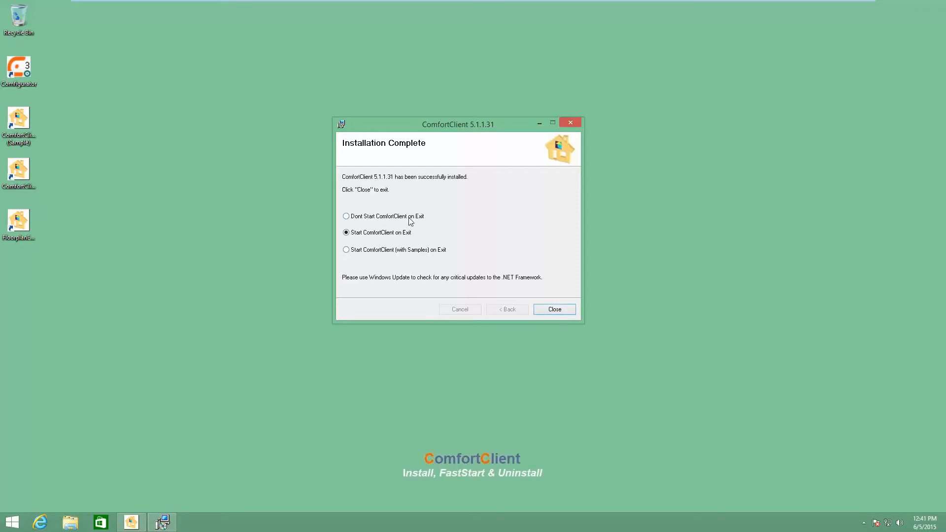
pyautogui.click(381, 219)
pyautogui.click(551, 312)
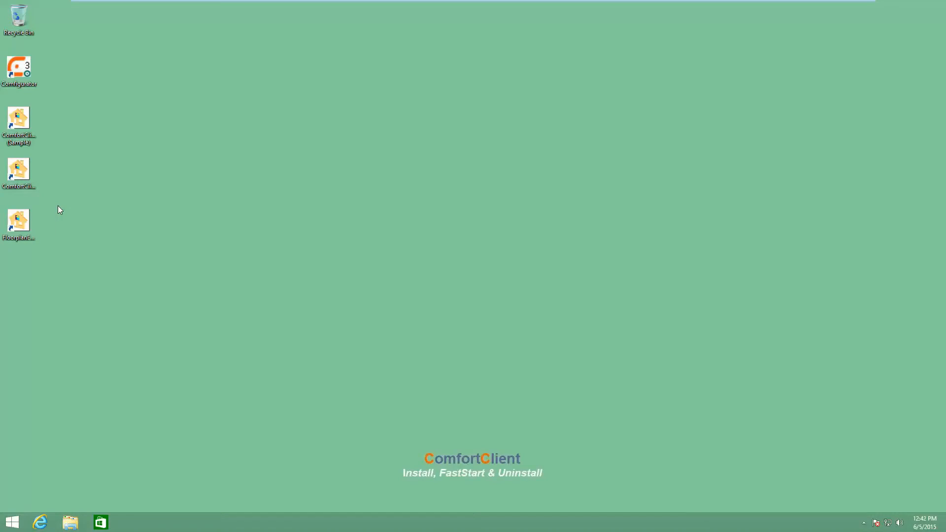
# Launch the ComfortClient (Sample) shortcut from the desktop and shift its welcome dialog slightly upward.
pyautogui.click(20, 120)
pyautogui.doubleClick(19, 118)
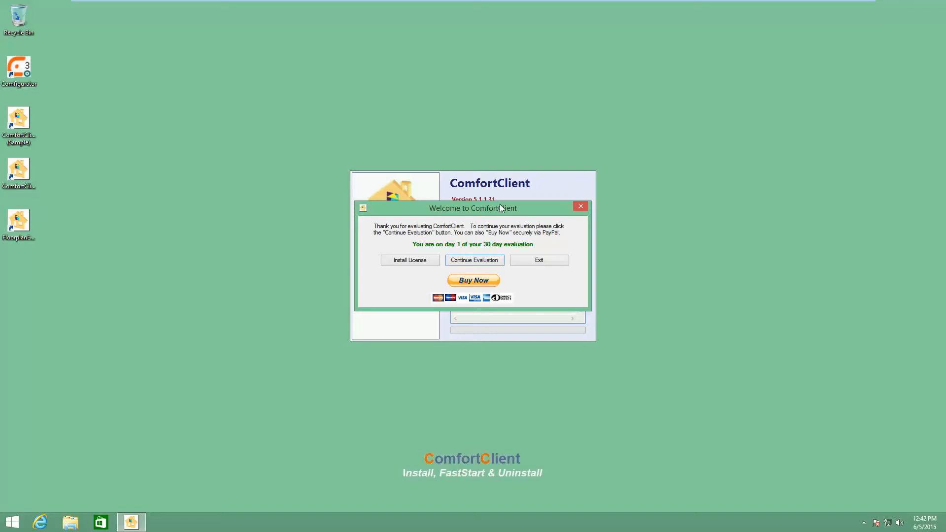
pyautogui.moveTo(492, 208); pyautogui.dragTo(492, 192)
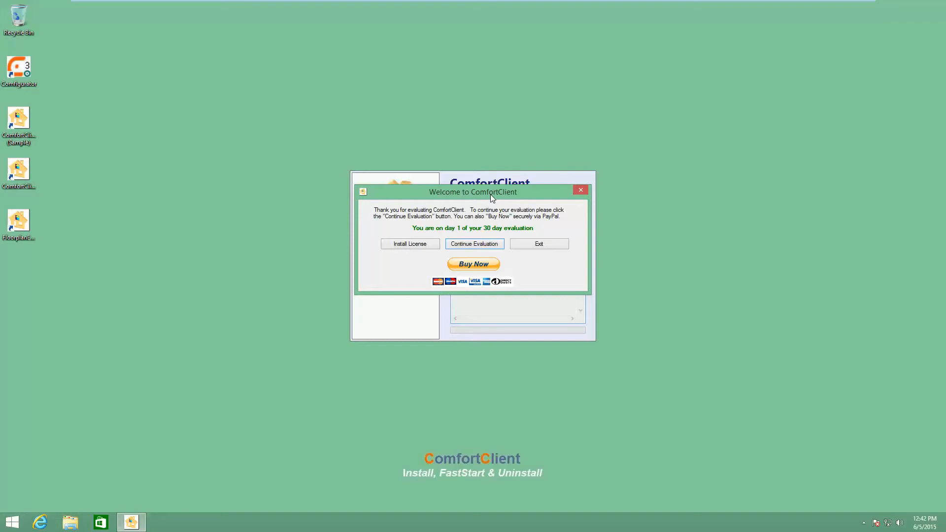
# View the PayPal purchase page for the ComfortClient license and close the browser.
pyautogui.click(478, 268)
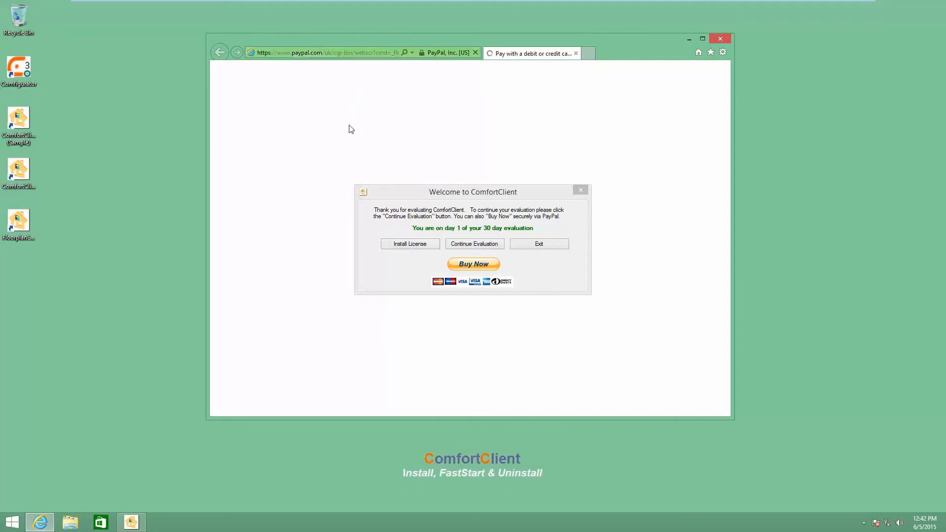
pyautogui.scroll(-1, 389, 256)
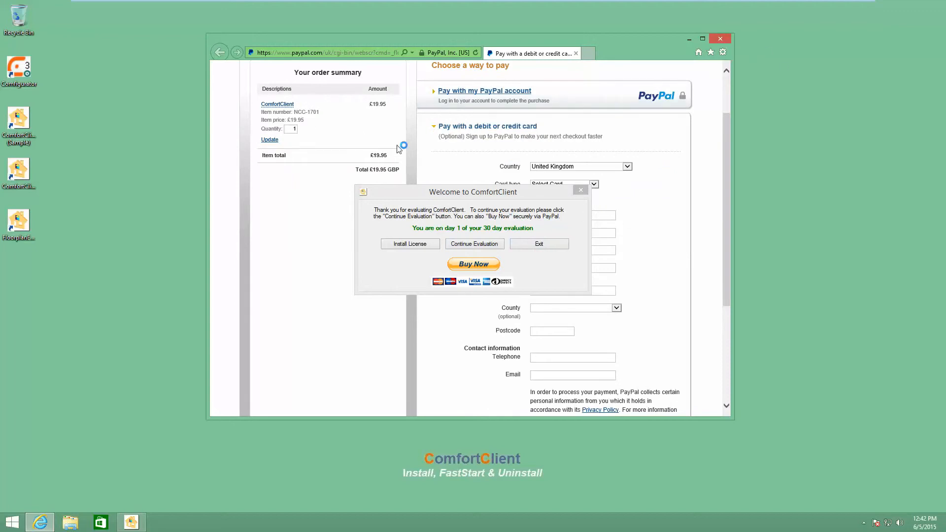
pyautogui.click(722, 39)
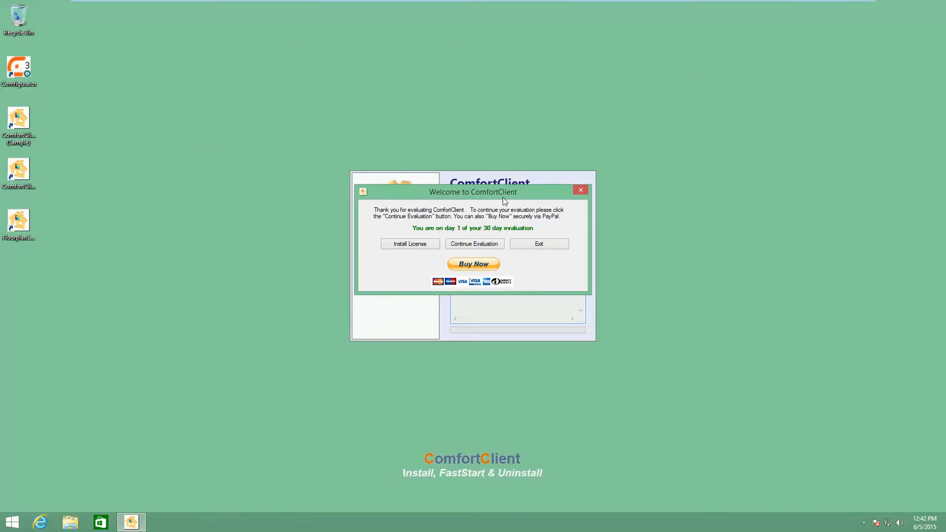
# Move the welcome dialog clear of the splash screen and continue the evaluation to load the sample console.
pyautogui.moveTo(503, 198)
pyautogui.mouseDown()
pyautogui.moveTo(500, 89)
pyautogui.moveTo(511, 78)
pyautogui.moveTo(501, 60)
pyautogui.mouseUp()
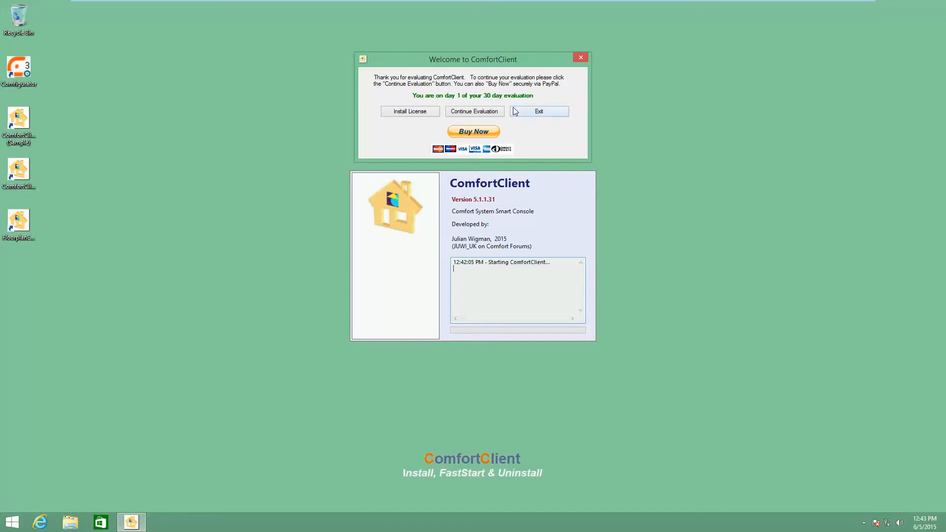
pyautogui.click(477, 112)
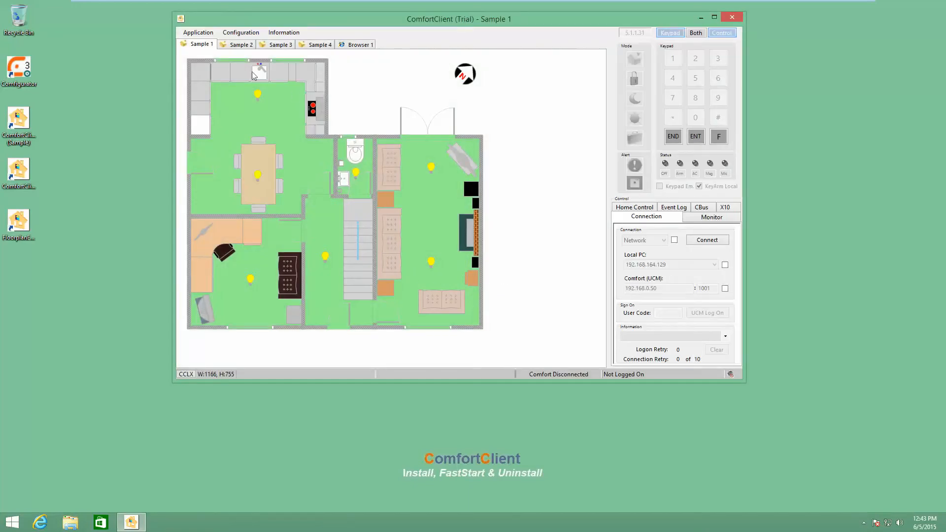
# Look through the Sample 1 to Sample 4 floorplan and gauge pages and the Browser 1 forum page.
pyautogui.click(240, 49)
pyautogui.click(274, 46)
pyautogui.click(324, 46)
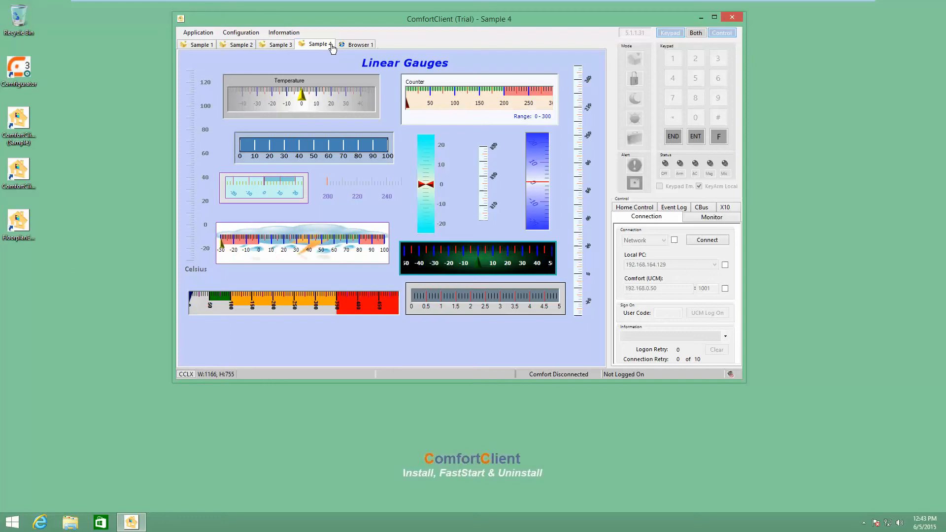
pyautogui.click(347, 45)
pyautogui.click(319, 47)
pyautogui.click(289, 47)
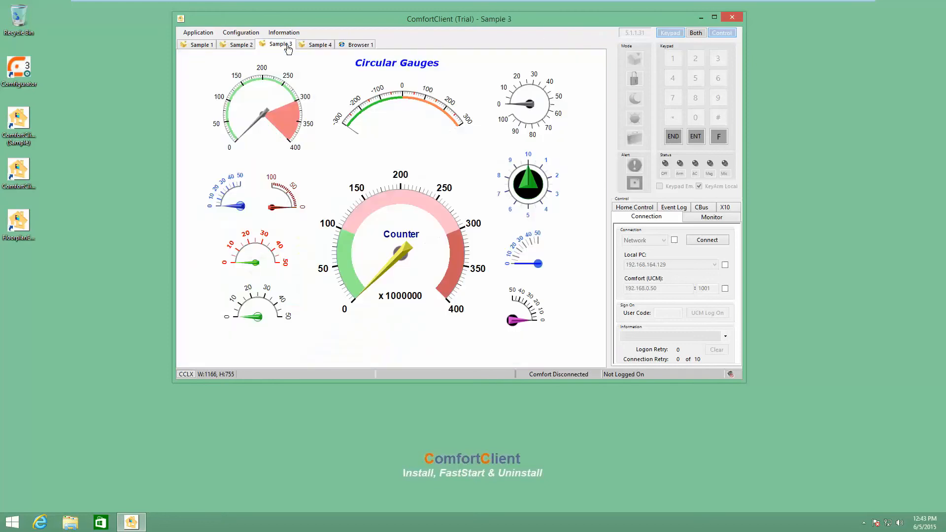
pyautogui.click(246, 49)
pyautogui.click(202, 47)
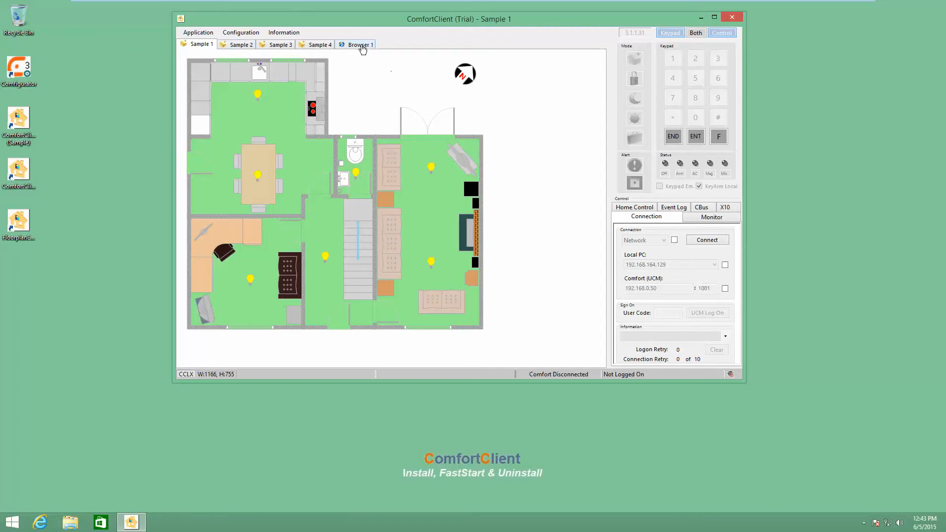
pyautogui.click(360, 45)
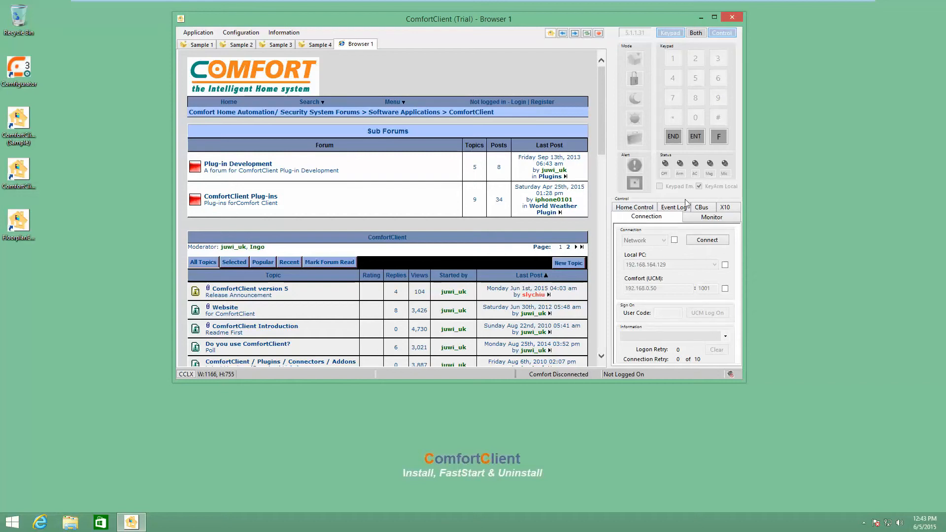
# Examine the Monitor, Event Log and Home Control views and the available application, configuration and information commands.
pyautogui.click(722, 219)
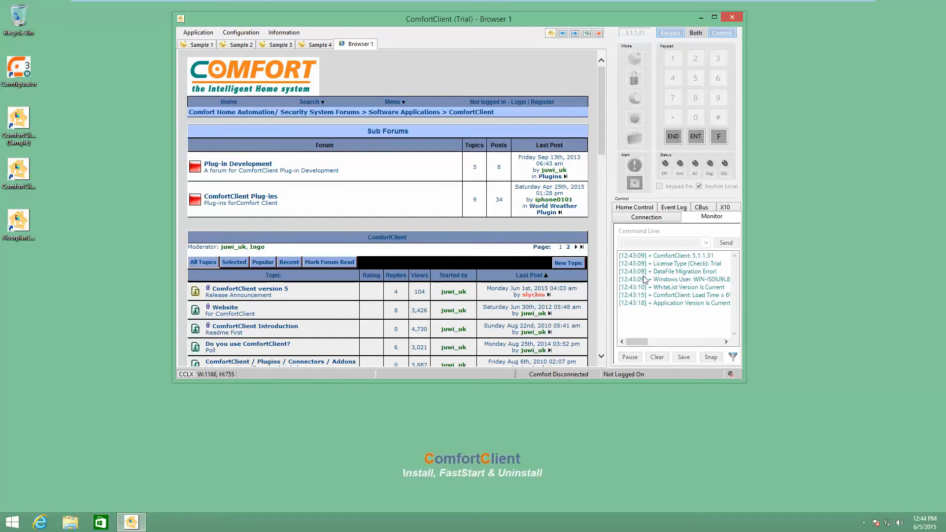
pyautogui.click(679, 210)
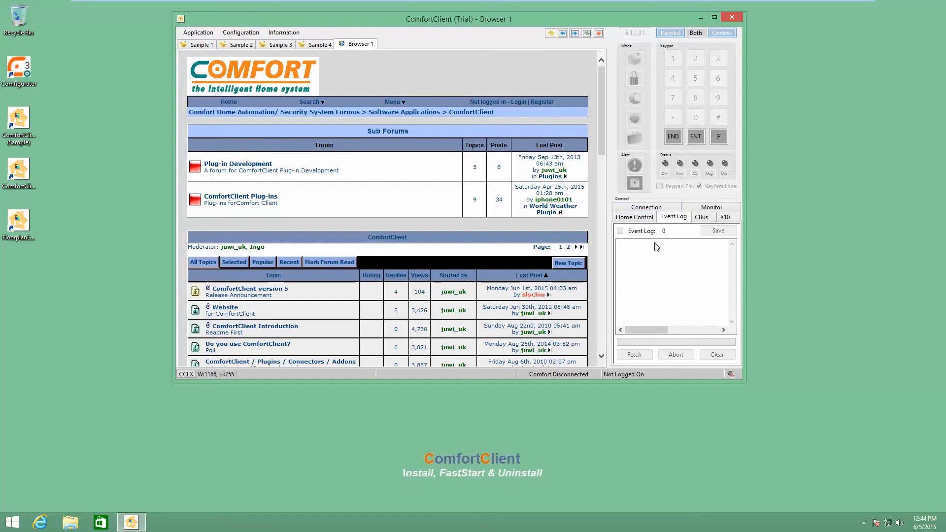
pyautogui.click(640, 220)
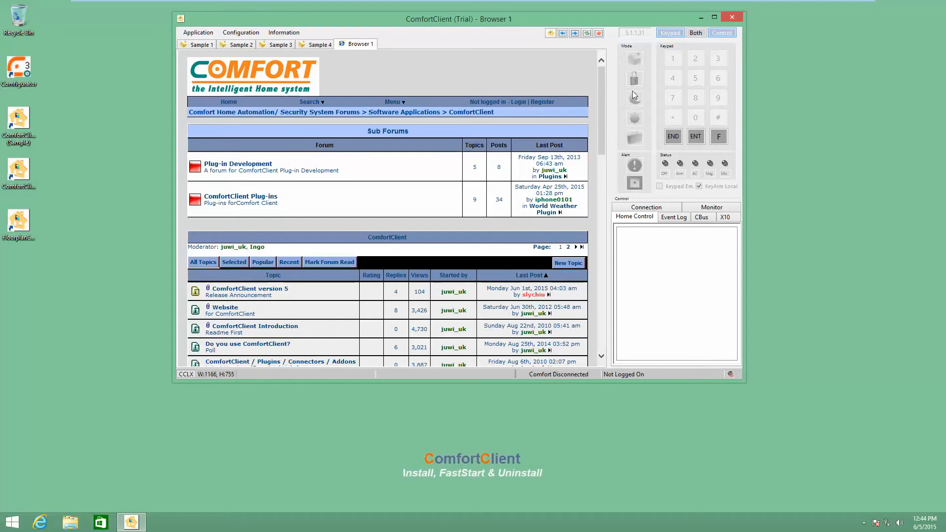
pyautogui.click(198, 33)
pyautogui.moveTo(241, 32)
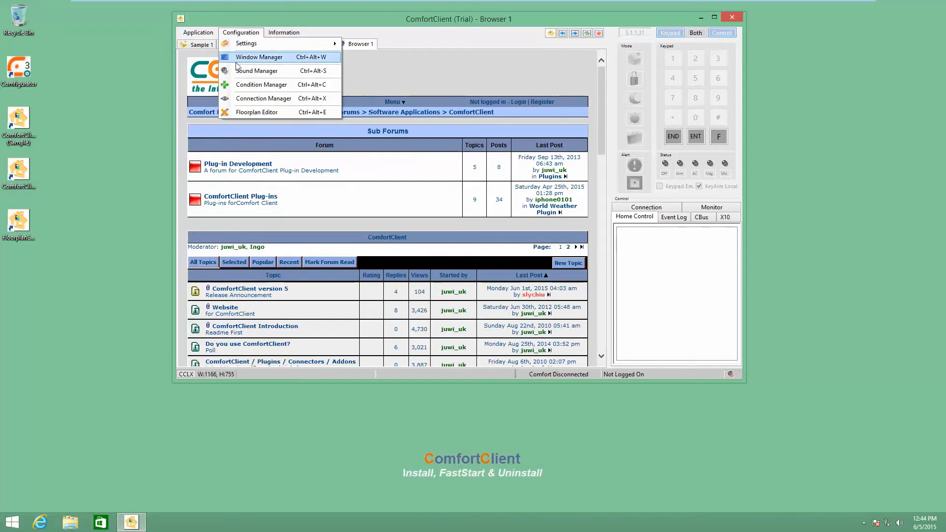
pyautogui.moveTo(283, 33)
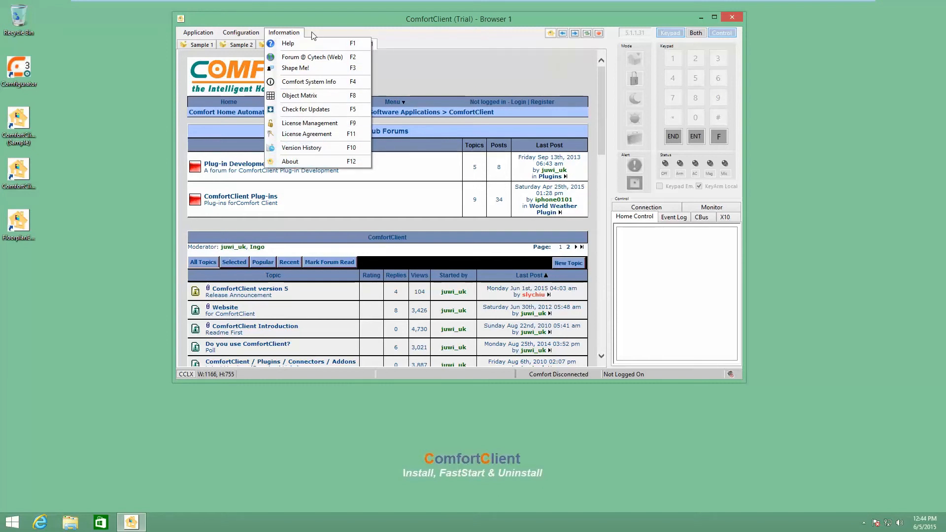
# Close the sample console and launch the standard ComfortClient shortcut from the desktop.
pyautogui.click(733, 18)
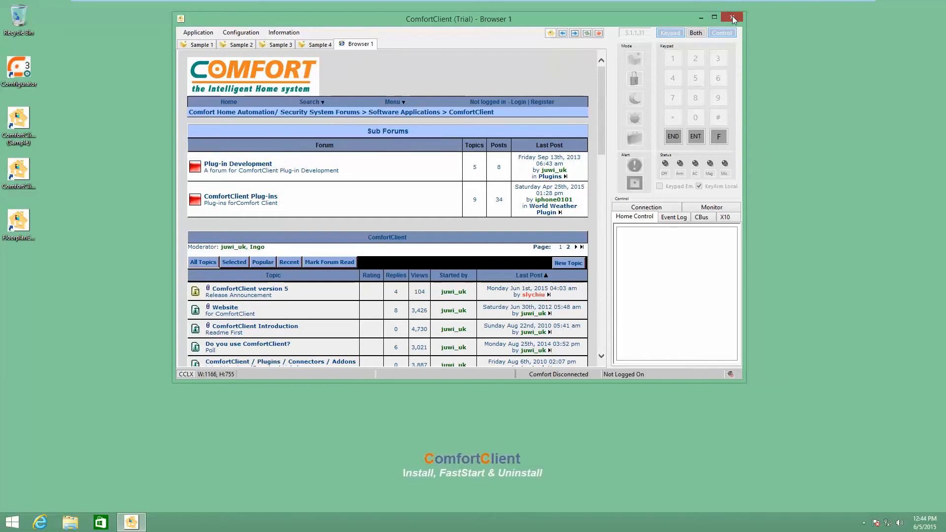
pyautogui.click(733, 18)
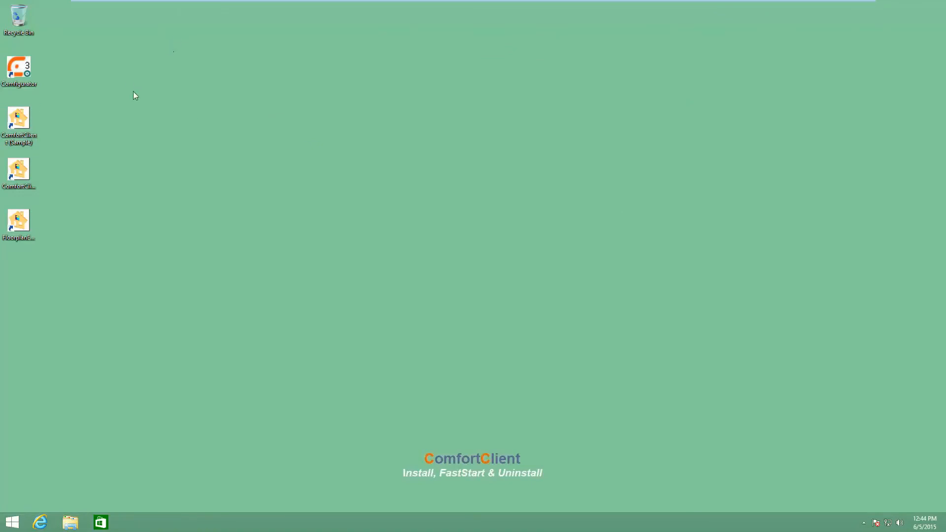
pyautogui.doubleClick(18, 175)
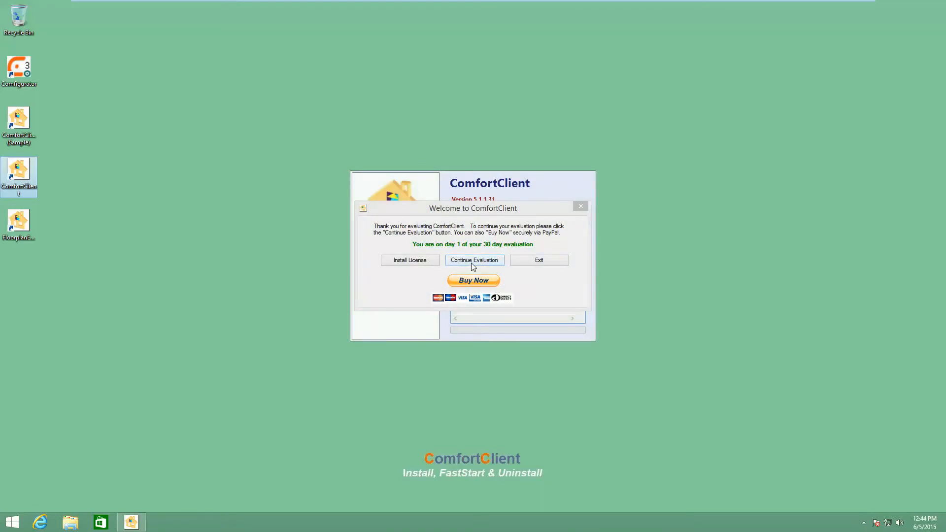
# Install the ComfortClient license by loading it from the saved license file, and close the license dialog.
pyautogui.click(409, 261)
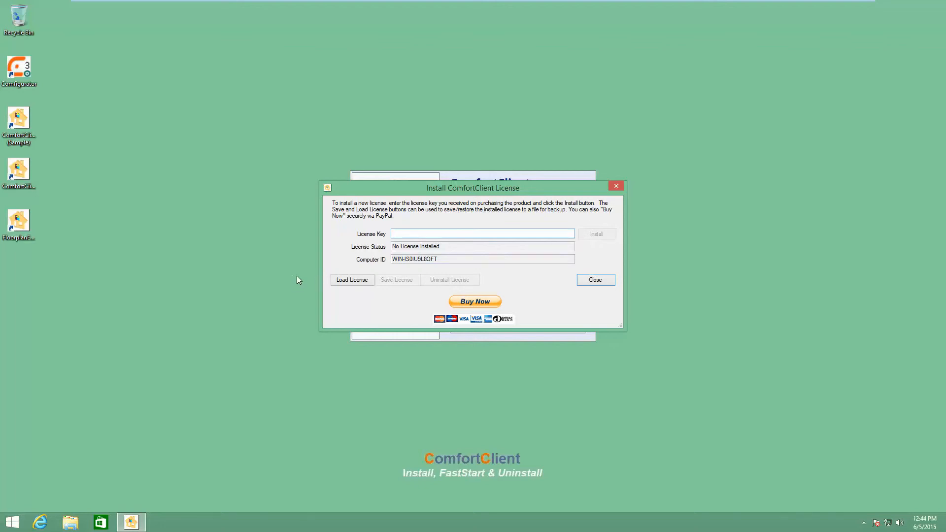
pyautogui.click(351, 281)
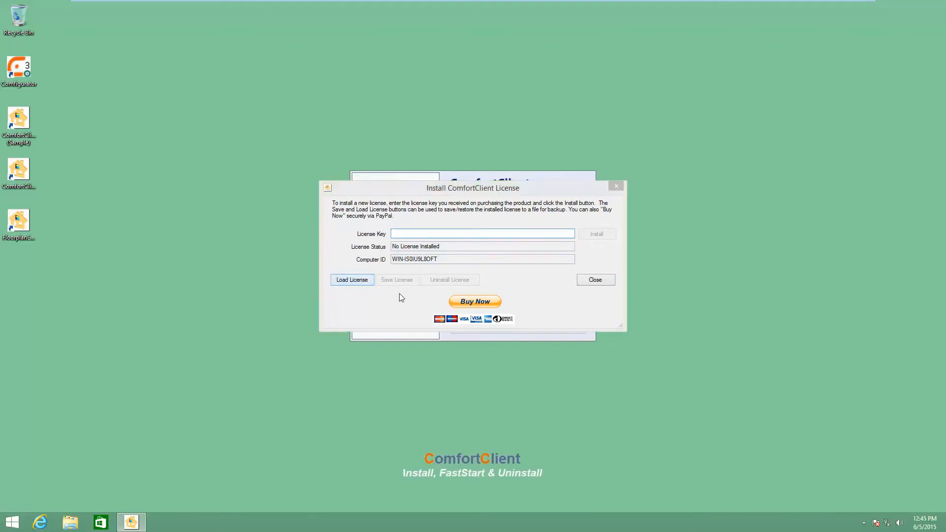
pyautogui.click(434, 268)
pyautogui.click(711, 446)
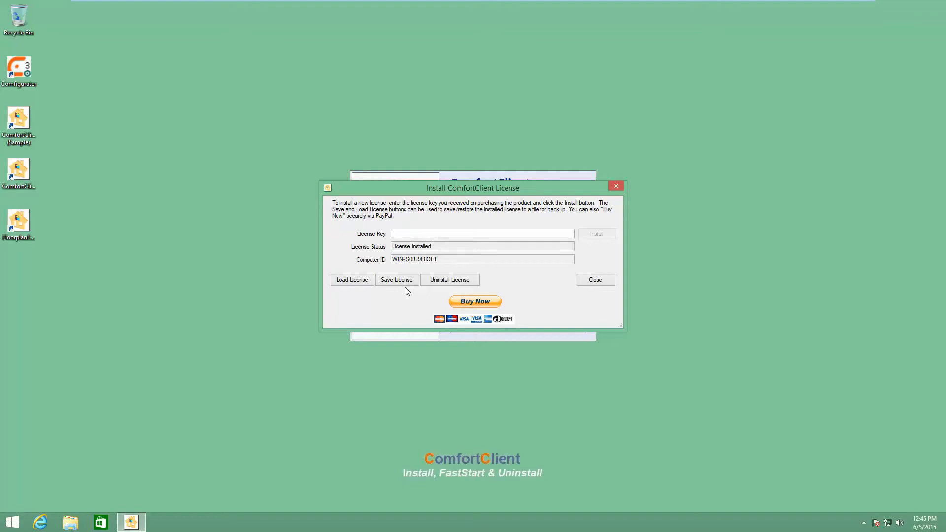
pyautogui.click(583, 280)
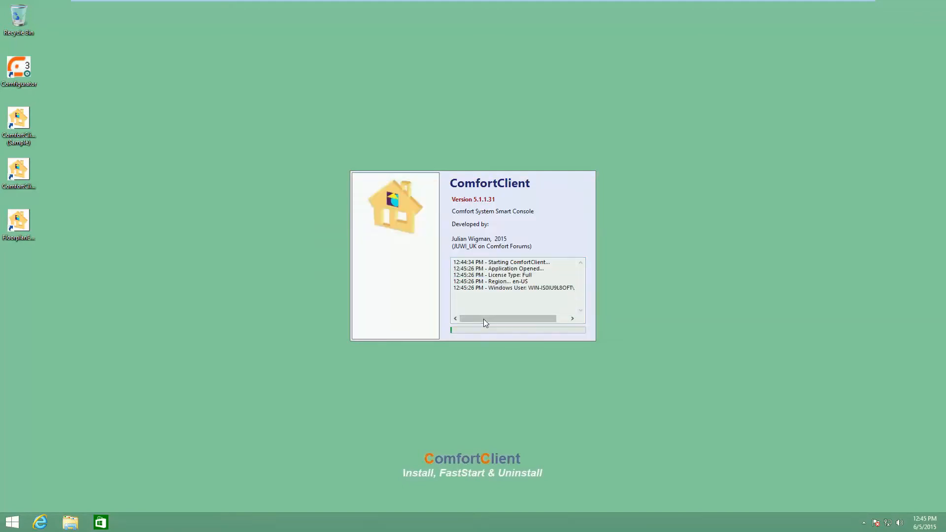
# Accept the FastStart first-time configuration notice and reposition the File Locations dialog on the desktop.
pyautogui.moveTo(459, 217); pyautogui.dragTo(436, 194)
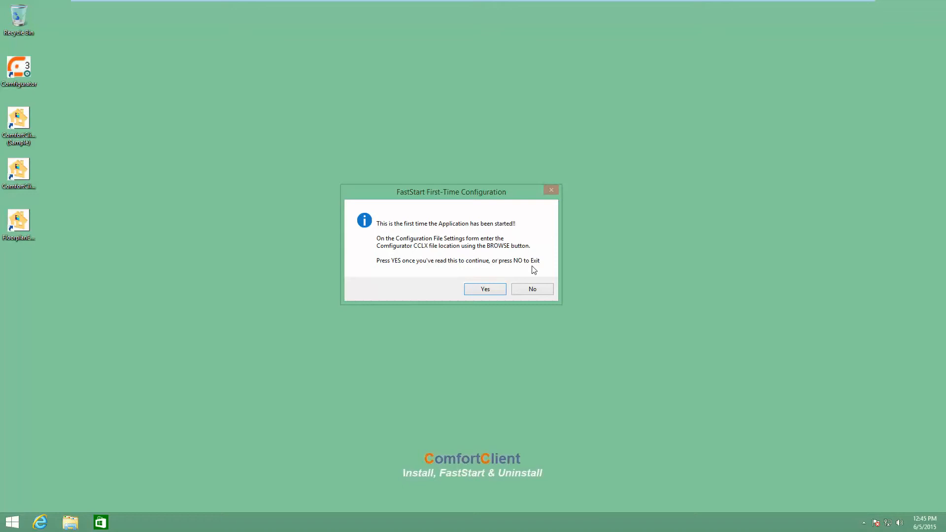
pyautogui.click(495, 292)
pyautogui.moveTo(245, 133); pyautogui.dragTo(388, 135)
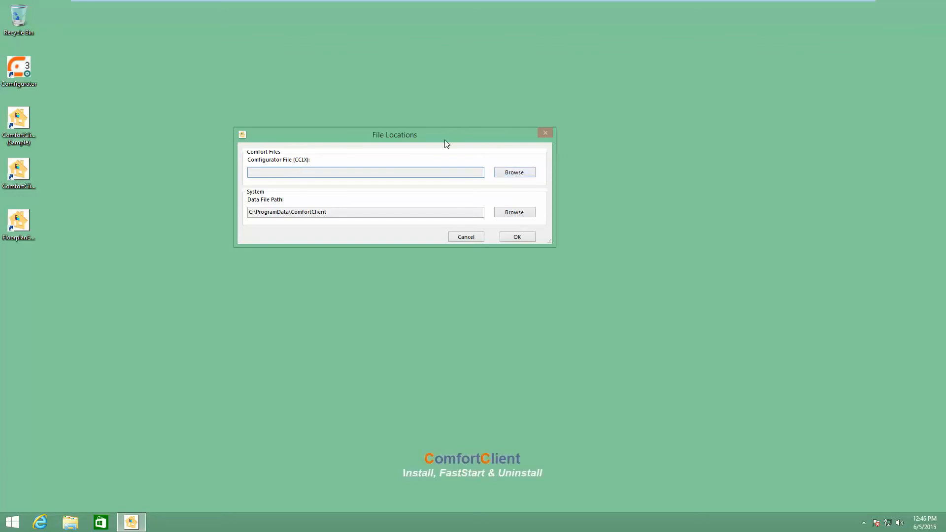
pyautogui.moveTo(434, 134); pyautogui.dragTo(448, 135)
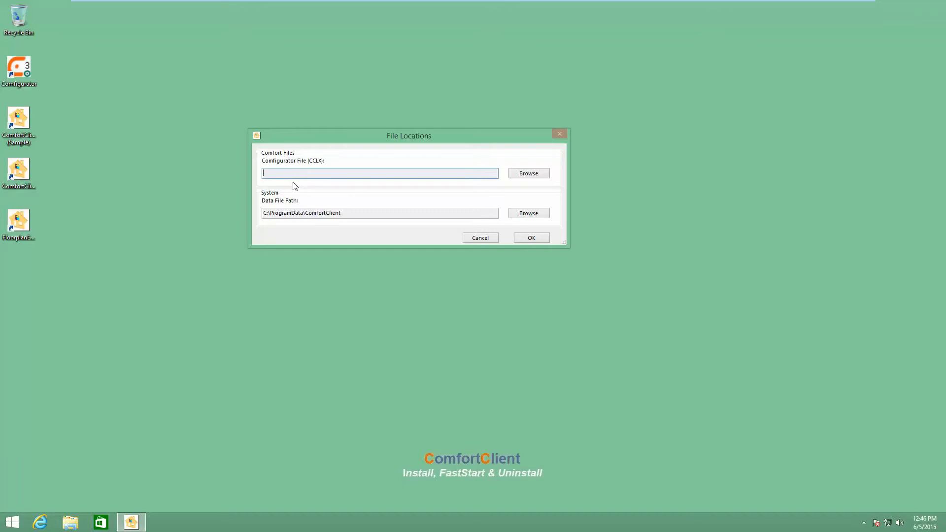
# Set the Comfigurator file to C:\Training\futurehome.cclx and move the File Locations dialog slightly higher.
pyautogui.click(530, 176)
pyautogui.click(366, 216)
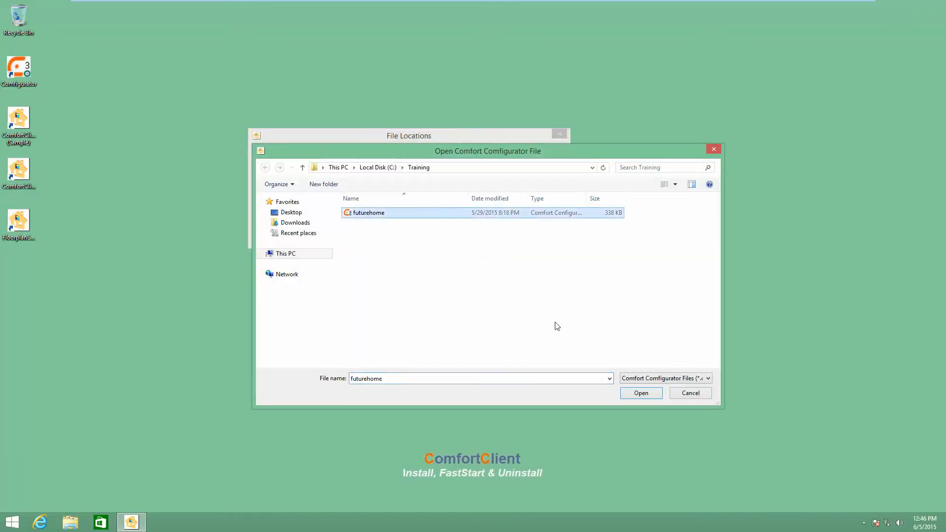
pyautogui.click(643, 393)
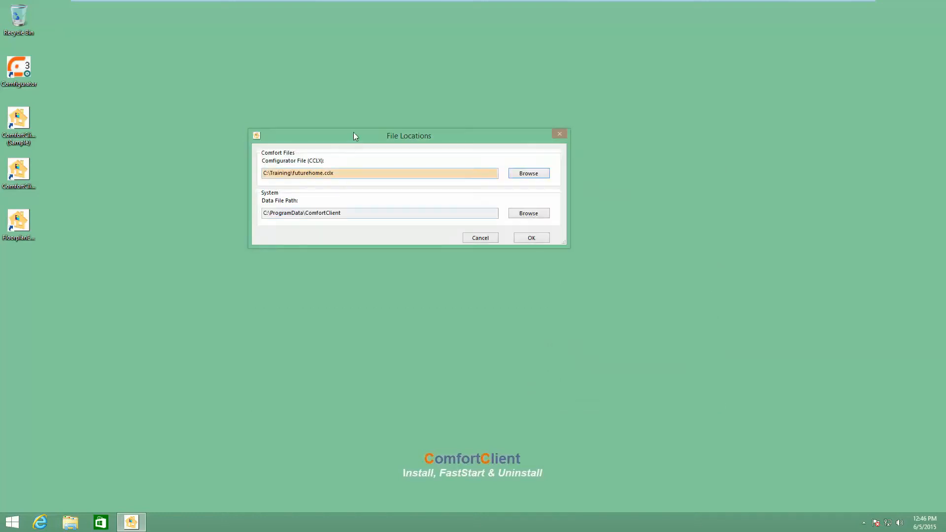
pyautogui.moveTo(353, 132); pyautogui.dragTo(372, 109)
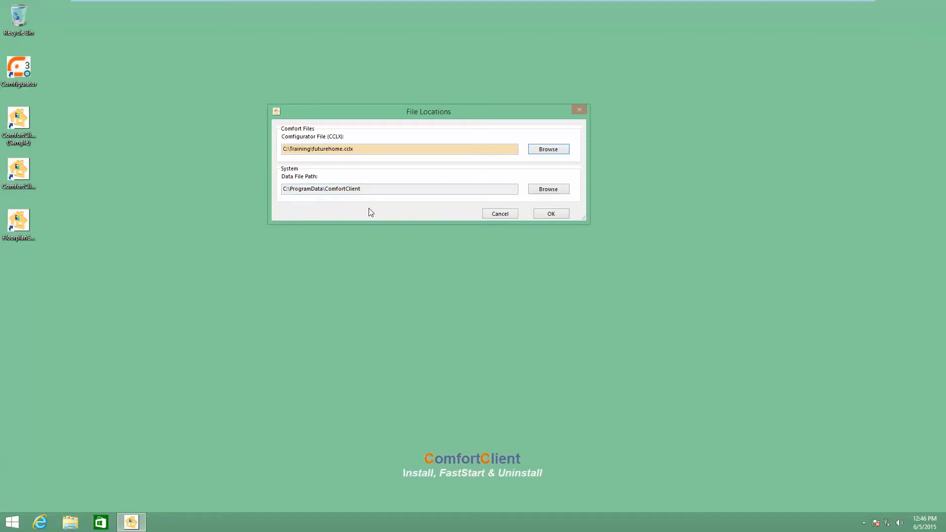
# Open File Explorer and examine the program folder C:\Program Files (x86)\ComfortClient.
pyautogui.click(70, 523)
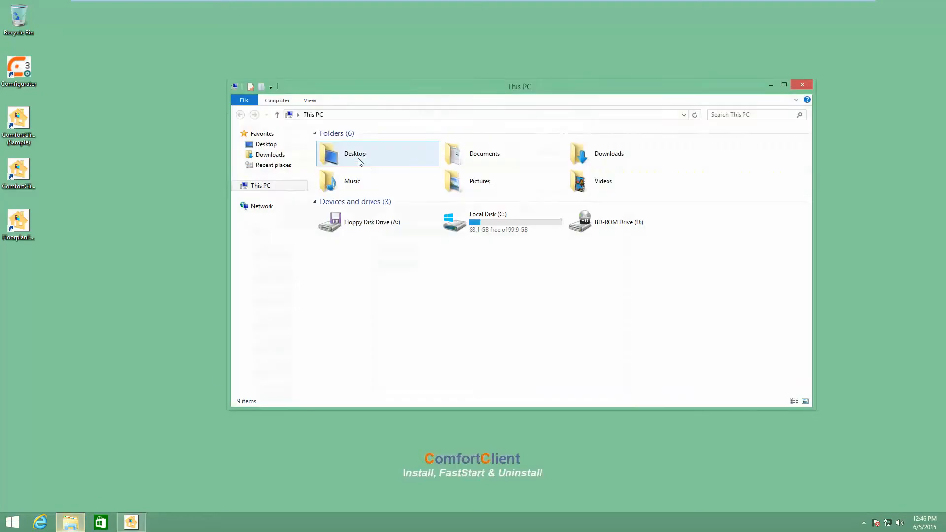
pyautogui.doubleClick(507, 224)
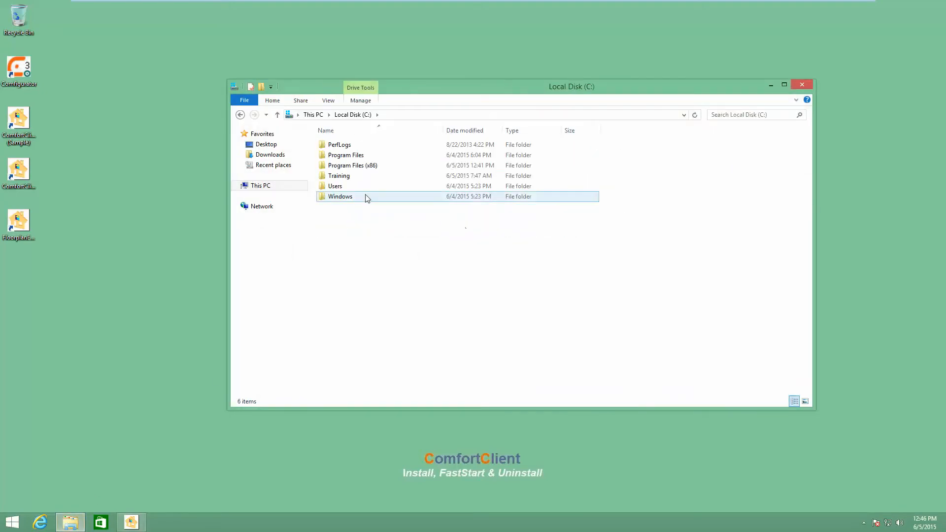
pyautogui.doubleClick(369, 167)
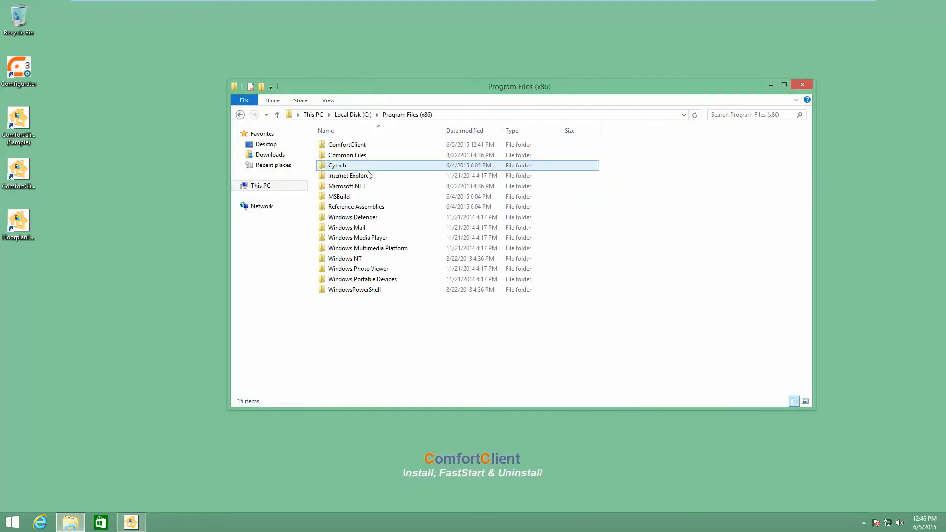
pyautogui.doubleClick(351, 148)
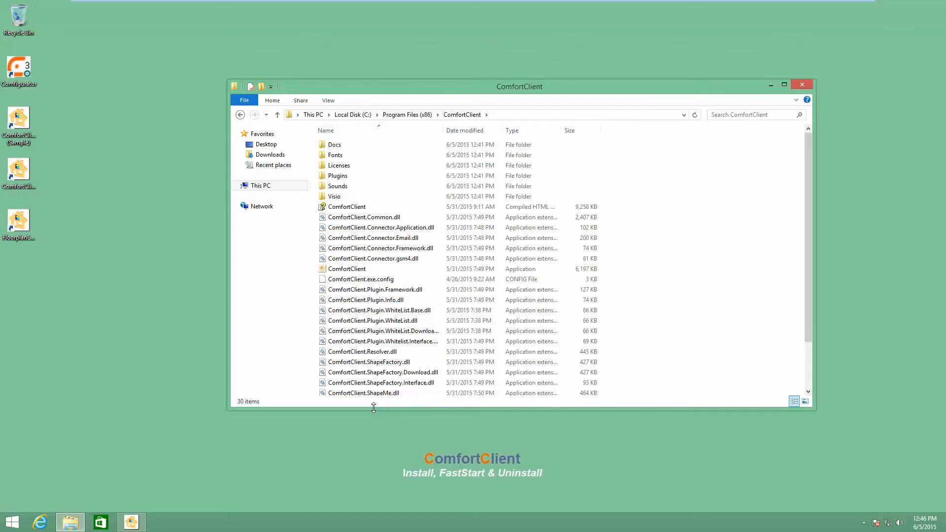
pyautogui.click(240, 115)
pyautogui.moveTo(398, 87); pyautogui.dragTo(693, 204)
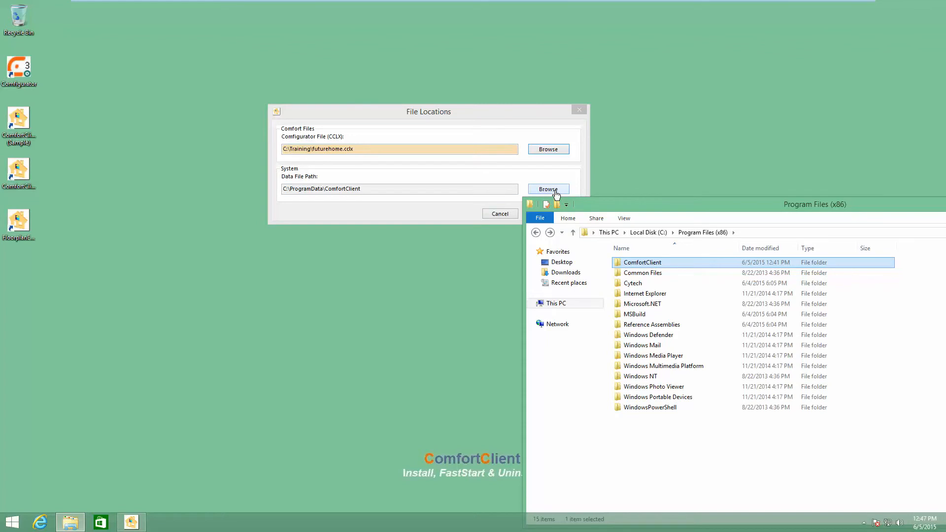
pyautogui.moveTo(638, 209); pyautogui.dragTo(349, 106)
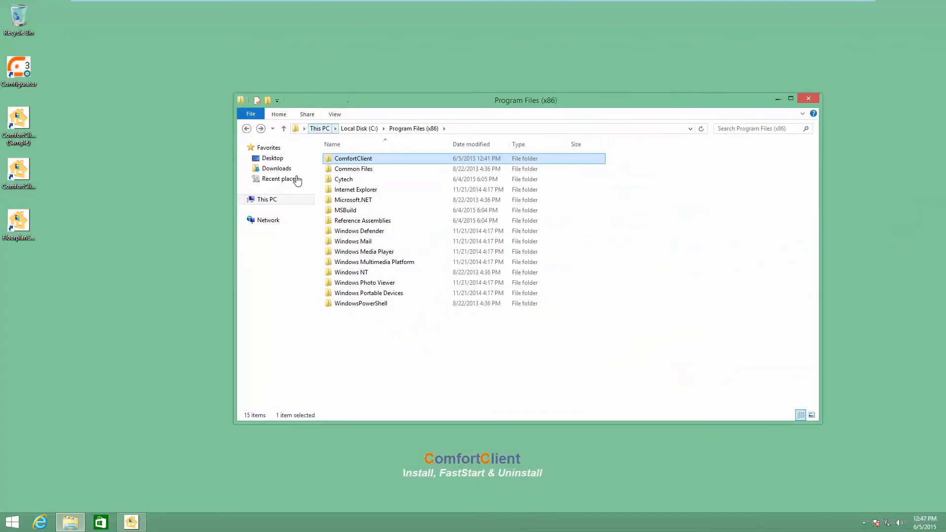
# Go to the root of Local Disk (C:) and set the folder options to show hidden files, folders, and drives.
pyautogui.click(360, 128)
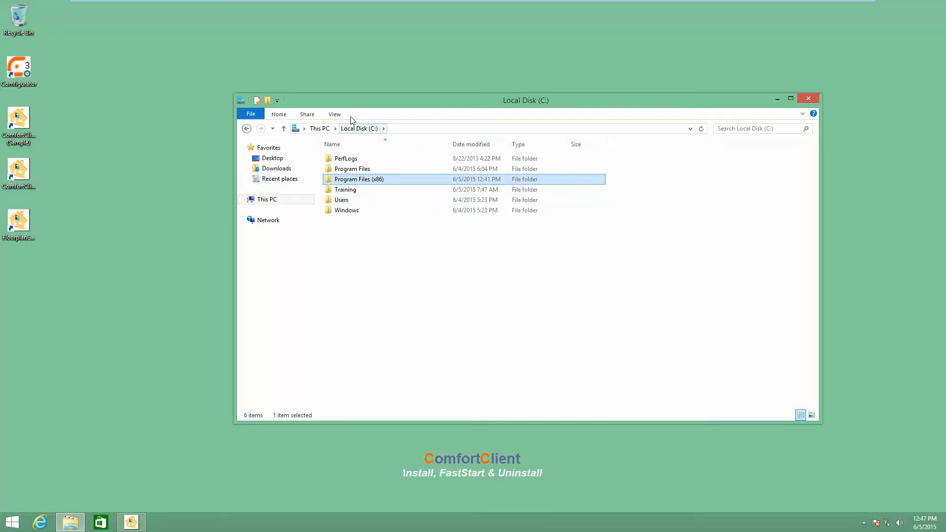
pyautogui.click(335, 114)
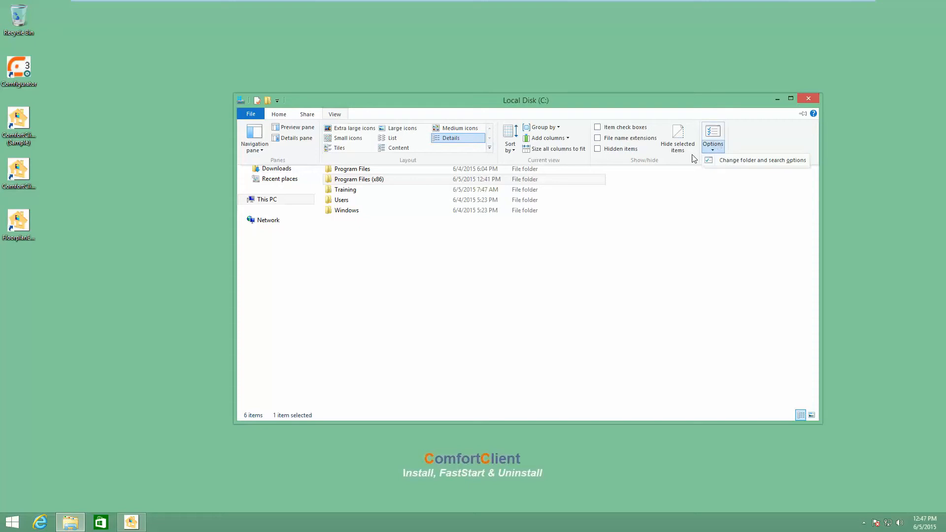
pyautogui.click(730, 161)
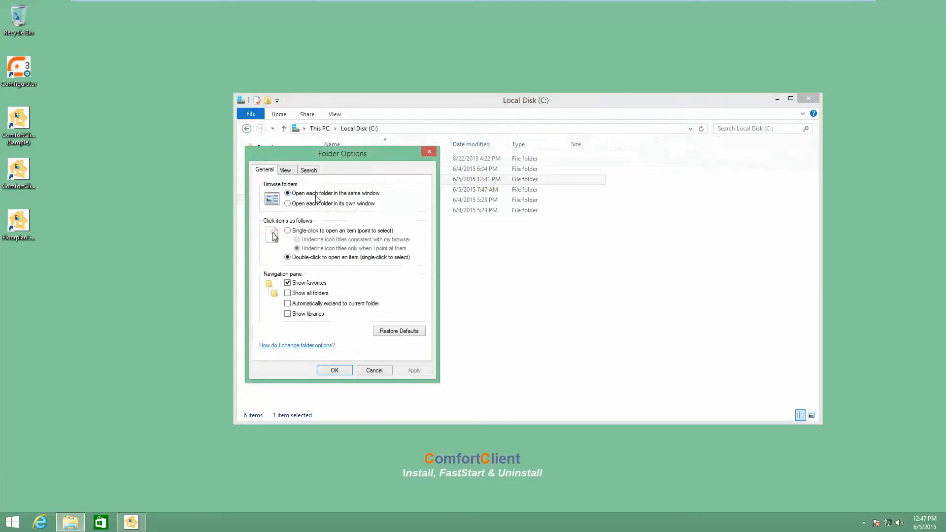
pyautogui.click(286, 170)
pyautogui.click(290, 307)
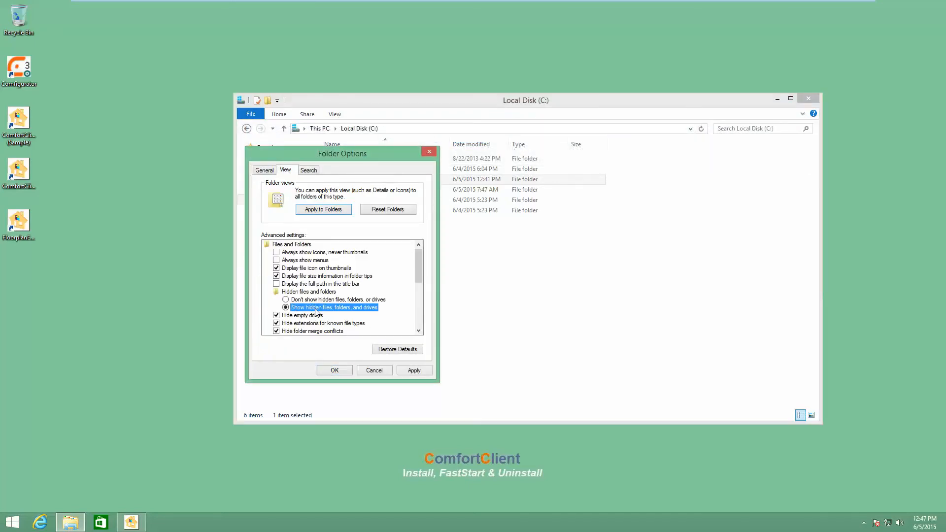
pyautogui.click(416, 374)
pyautogui.click(334, 372)
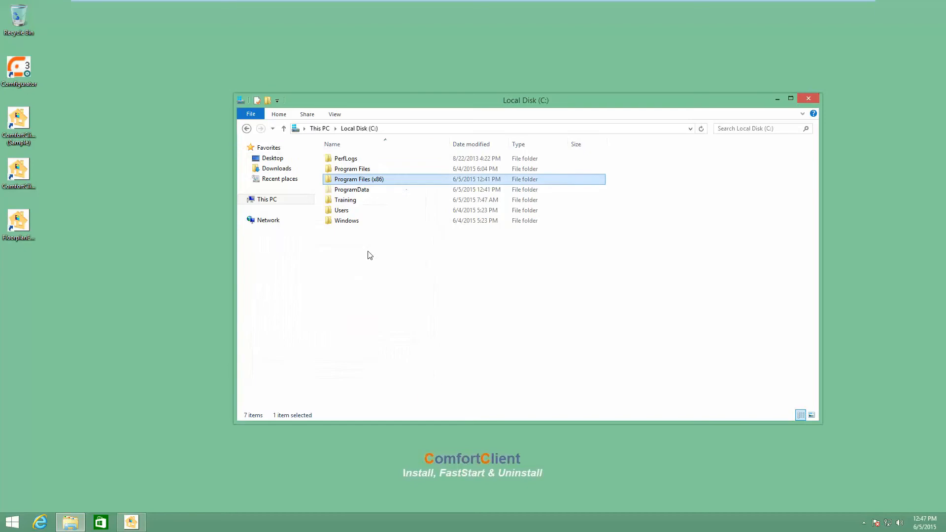
# Open C:\ProgramData\ComfortClient, narrow the folder window, and arrange it beside the File Locations dialog.
pyautogui.doubleClick(353, 191)
pyautogui.doubleClick(350, 158)
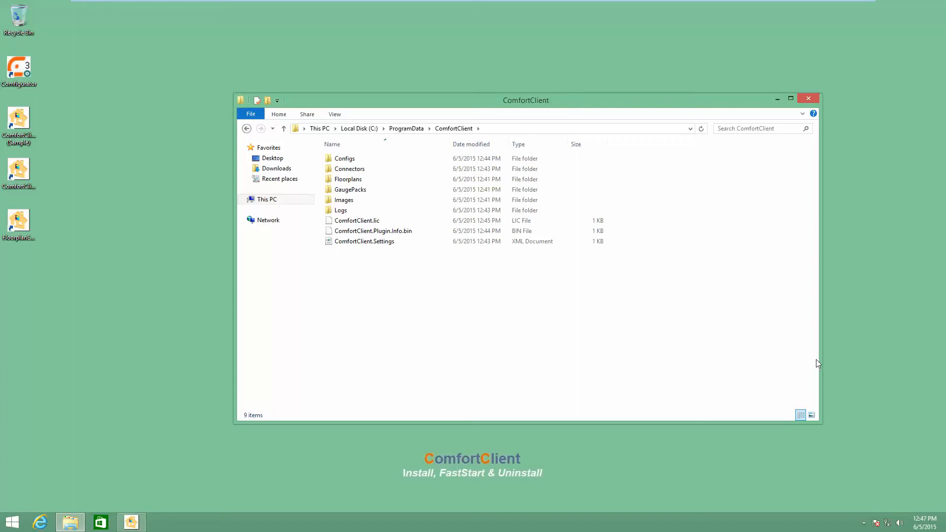
pyautogui.moveTo(822, 358); pyautogui.dragTo(462, 359)
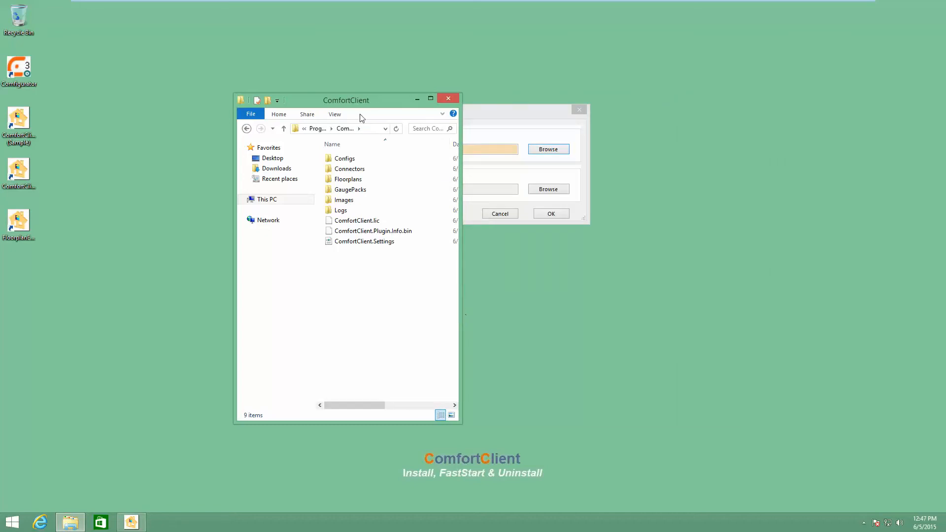
pyautogui.moveTo(359, 102); pyautogui.dragTo(763, 102)
pyautogui.moveTo(503, 116); pyautogui.dragTo(400, 119)
# Create a CCData folder on Local Disk (C:), set it as the data file path, and confirm the file locations.
pyautogui.click(445, 193)
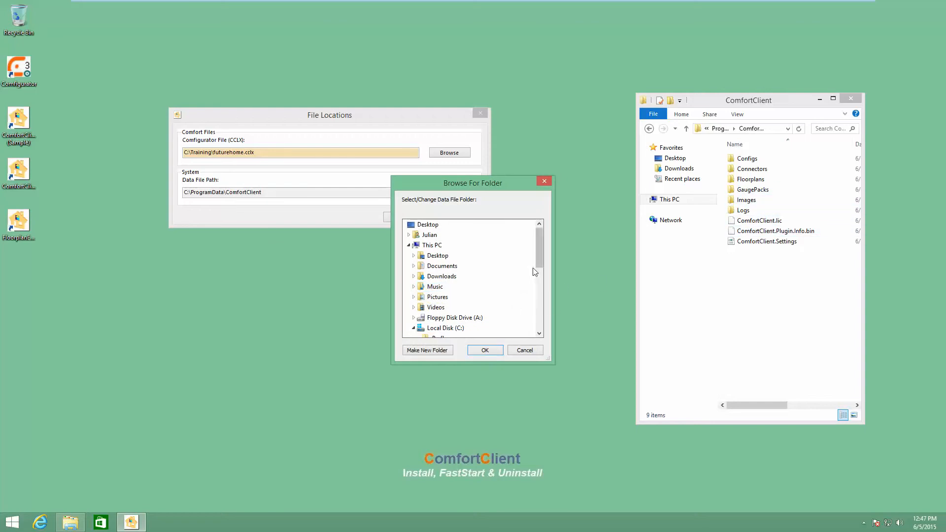
pyautogui.moveTo(539, 251); pyautogui.dragTo(540, 274)
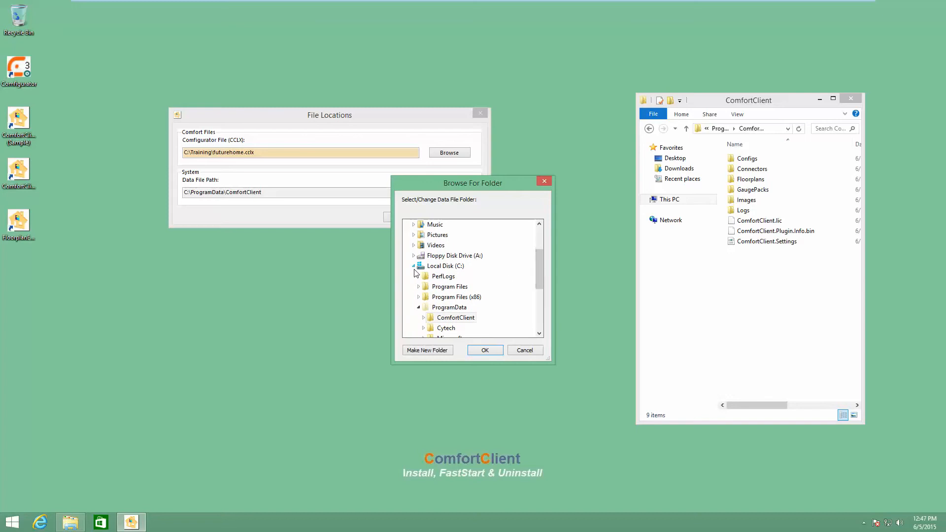
pyautogui.click(445, 266)
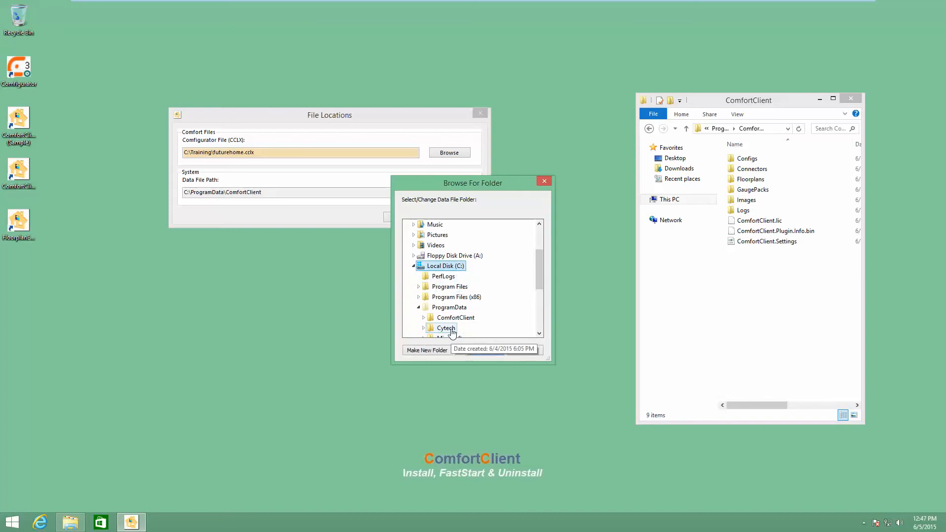
pyautogui.click(425, 350)
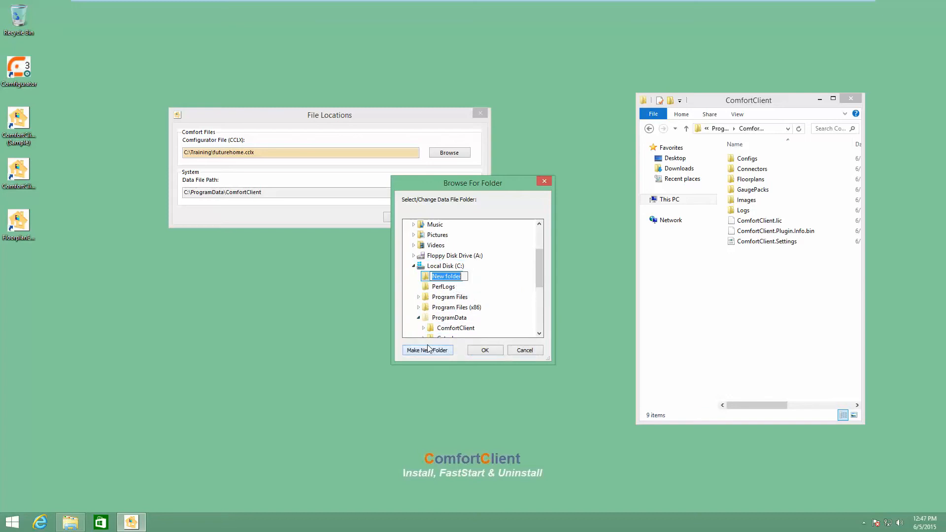
pyautogui.write('CCData')
pyautogui.click(477, 350)
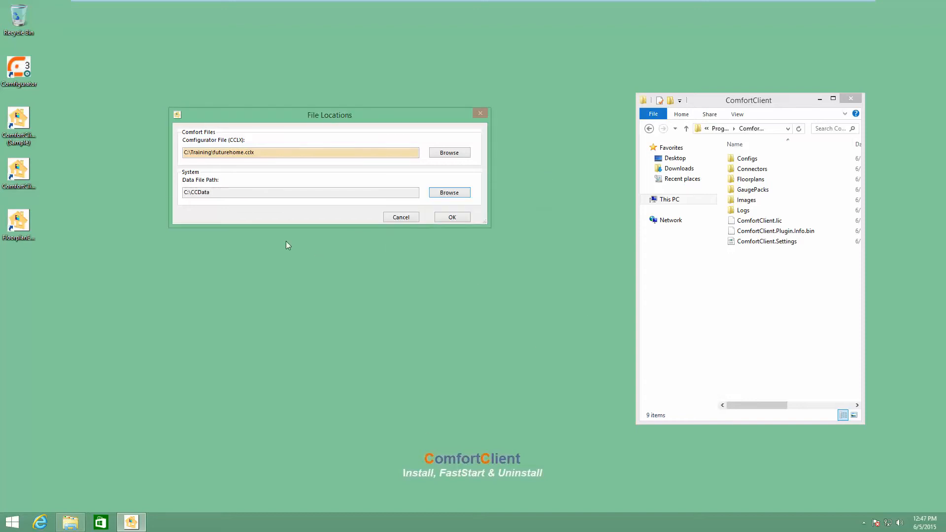
pyautogui.click(460, 218)
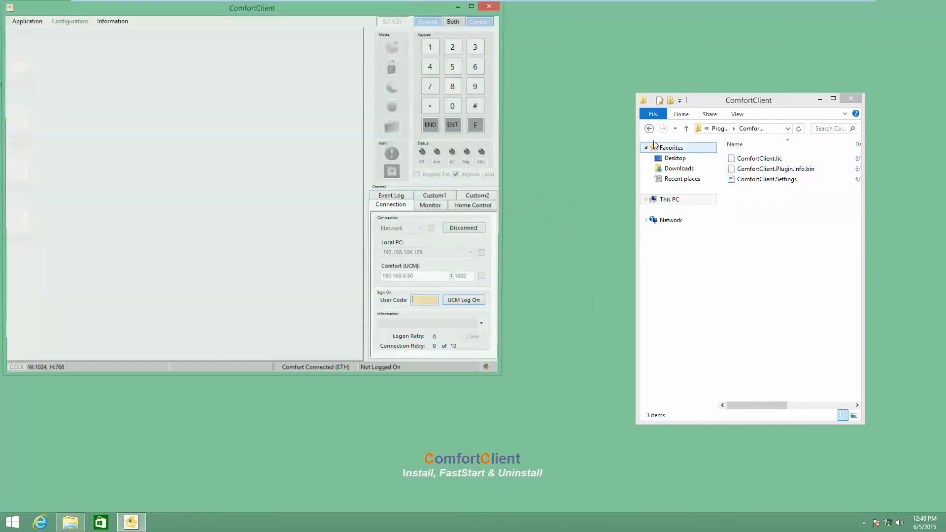
# Examine the contents of the new C:\CCData folder in File Explorer, including its Floorplans subfolder.
pyautogui.click(650, 129)
pyautogui.click(650, 130)
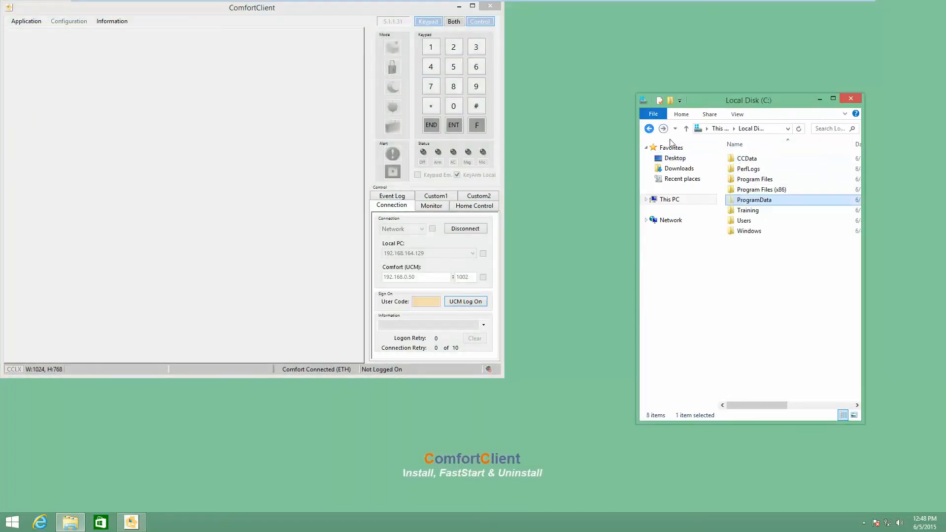
pyautogui.doubleClick(745, 159)
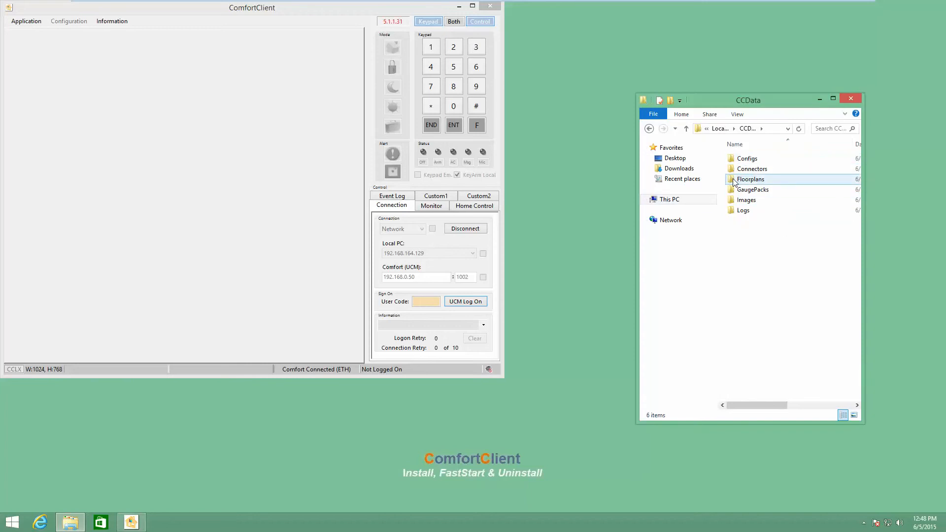
pyautogui.moveTo(733, 182)
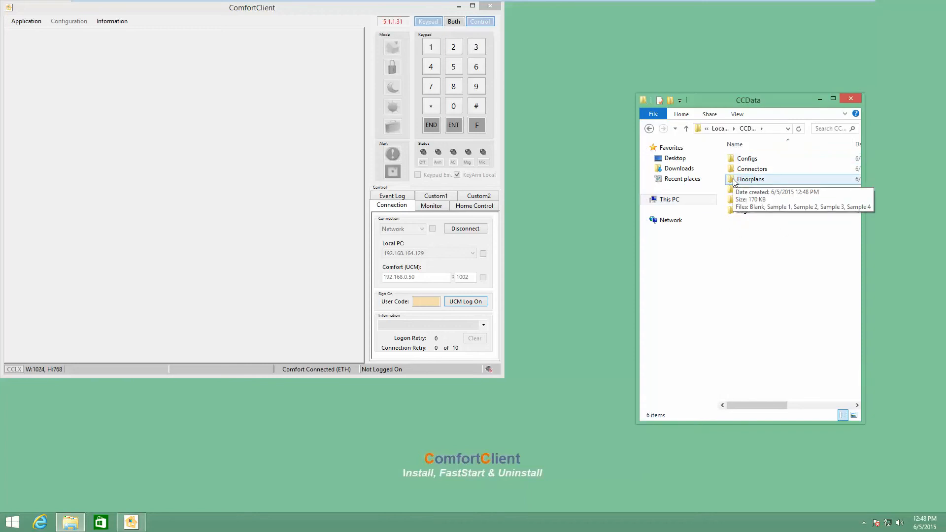
# Move the ComfortClient window clear of the screen edge, enter the user code on its keypad, and submit the sign-on.
pyautogui.moveTo(411, 9); pyautogui.dragTo(482, 52)
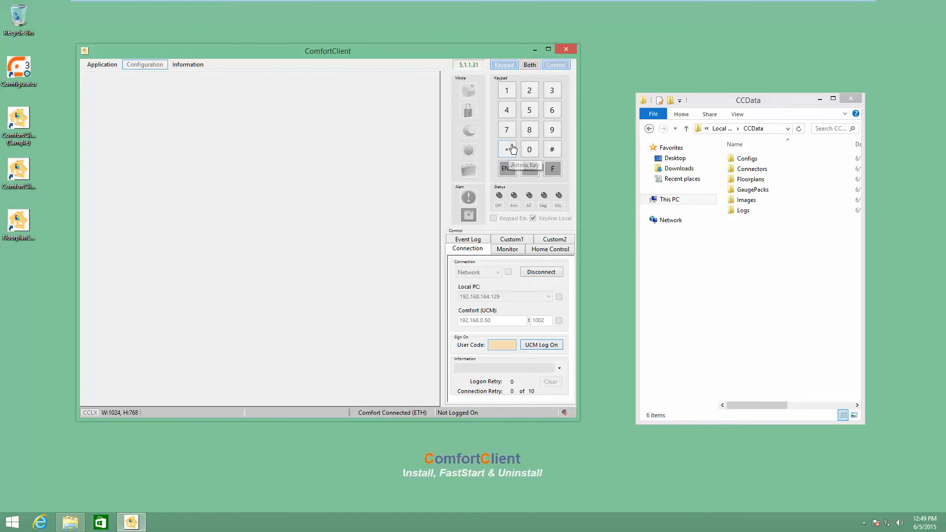
pyautogui.click(506, 91)
pyautogui.click(529, 91)
pyautogui.click(552, 90)
pyautogui.click(506, 110)
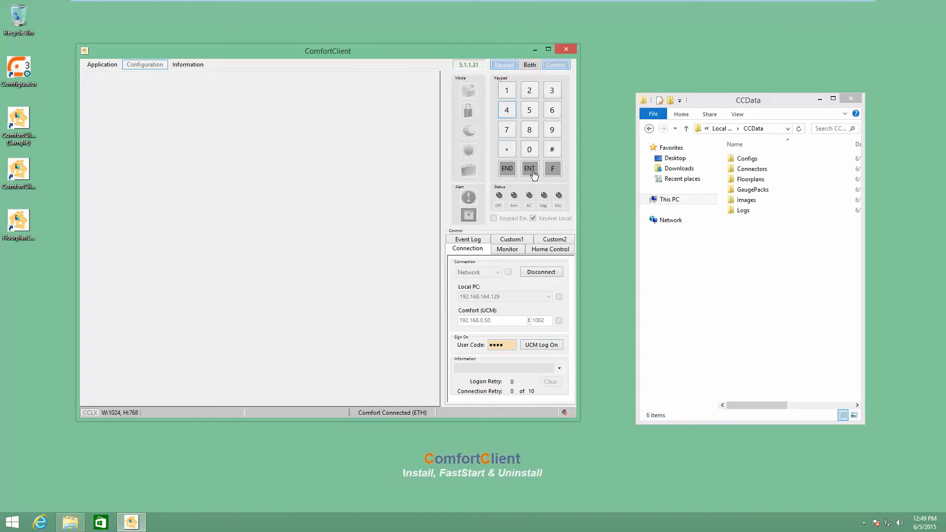
pyautogui.click(533, 172)
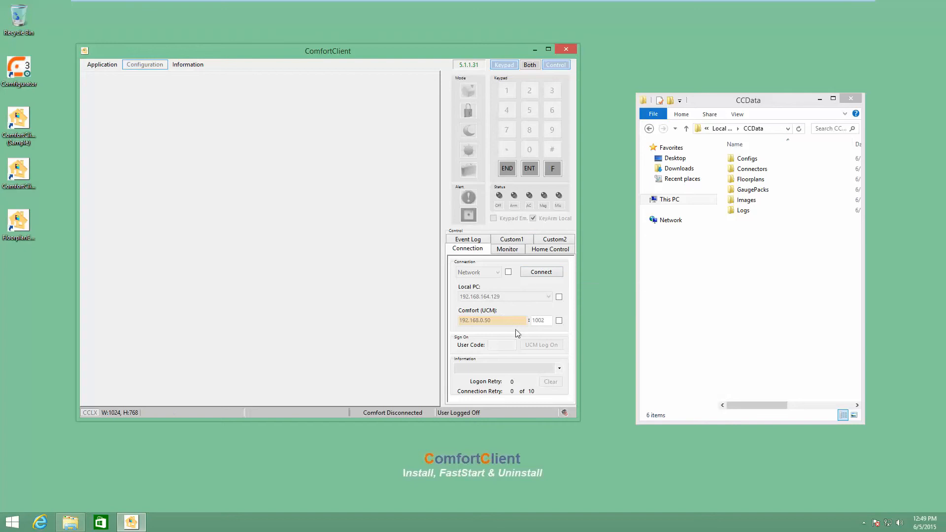
# Reconnect to the Comfort UCM over the network and sign on with the user code.
pyautogui.click(541, 272)
pyautogui.click(505, 345)
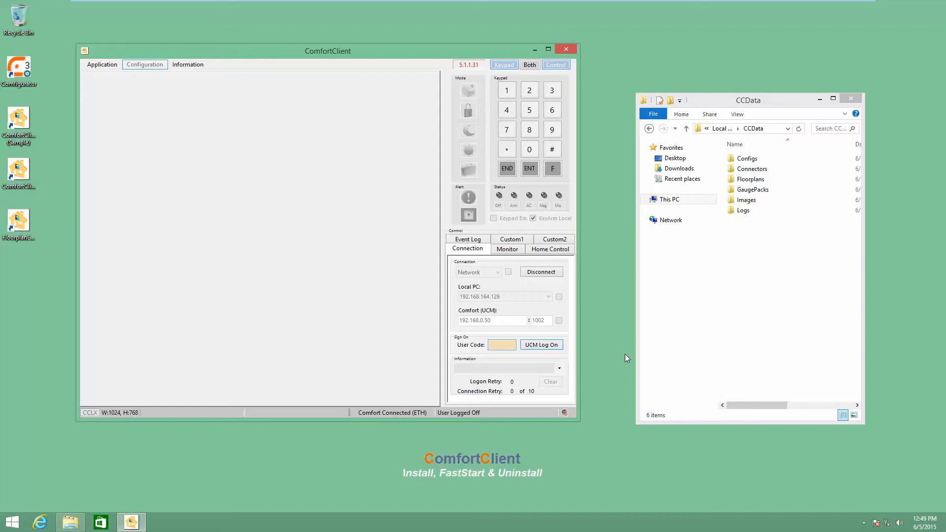
pyautogui.write('•••')
pyautogui.click(528, 170)
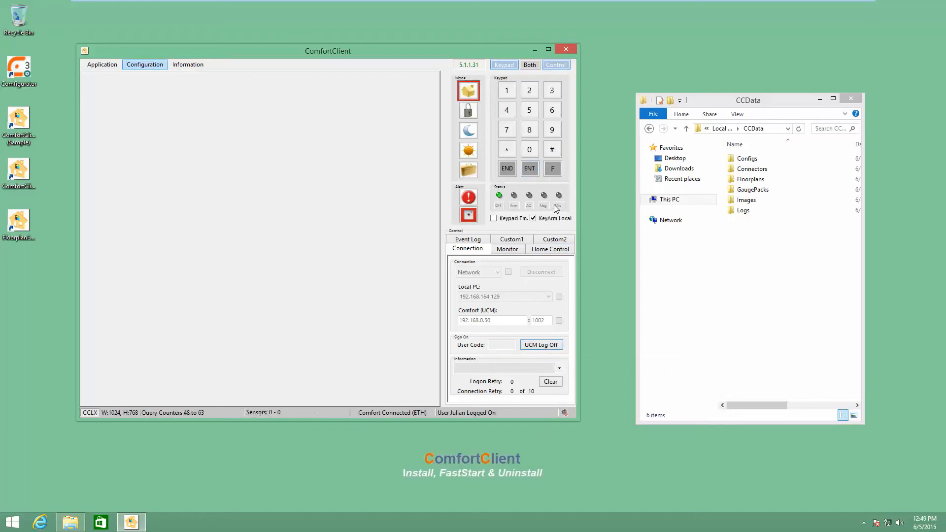
# Refresh the Comfort status data and review the communication log in the monitor before and after.
pyautogui.click(508, 249)
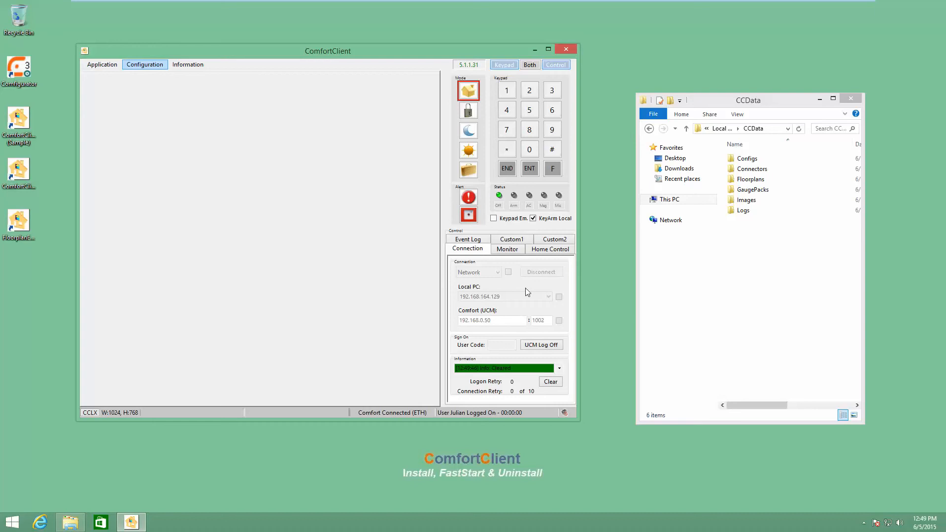
pyautogui.click(507, 249)
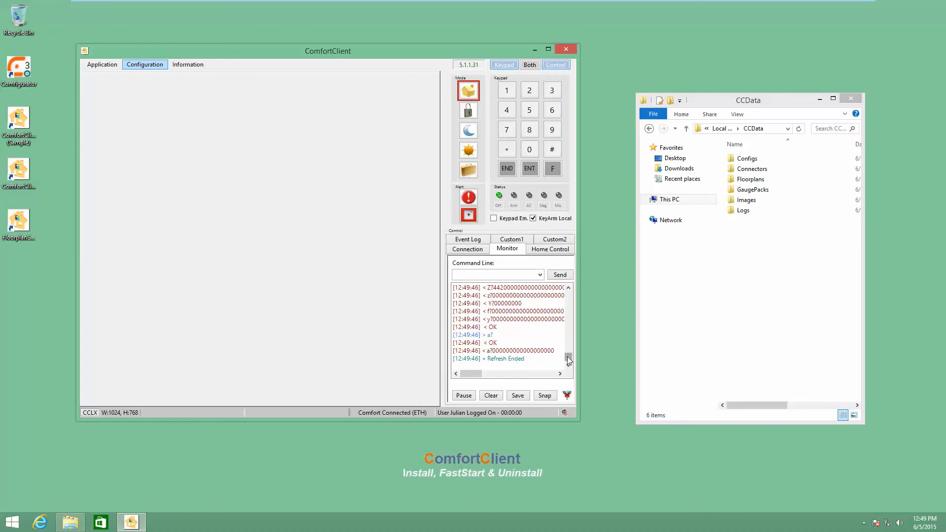
pyautogui.click(102, 64)
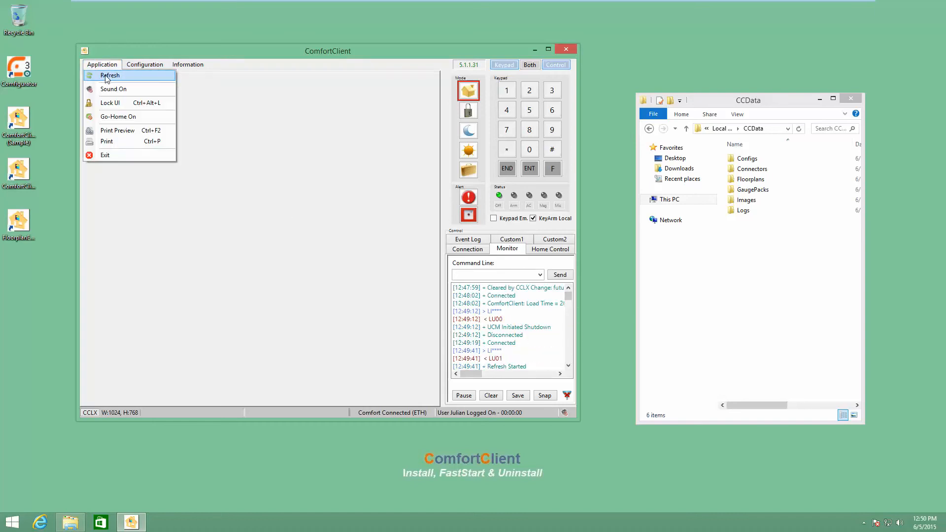
pyautogui.click(137, 78)
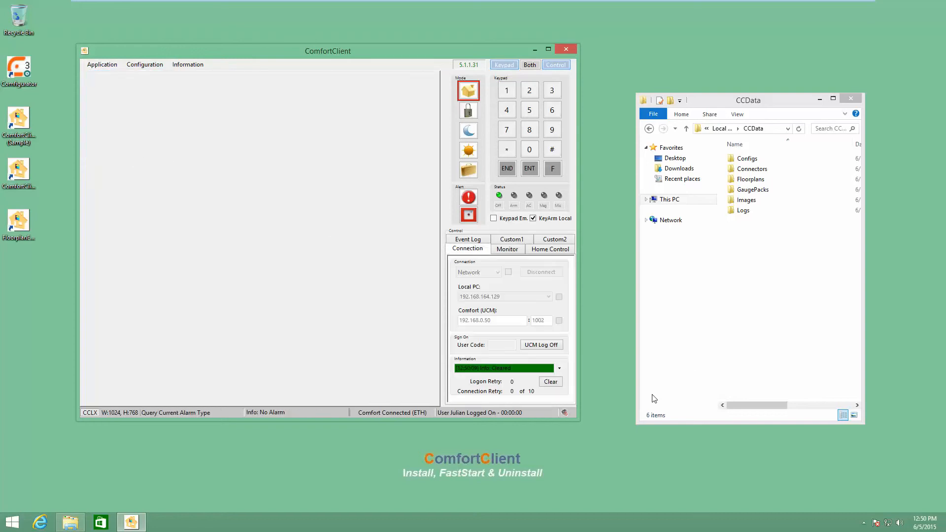
pyautogui.click(495, 251)
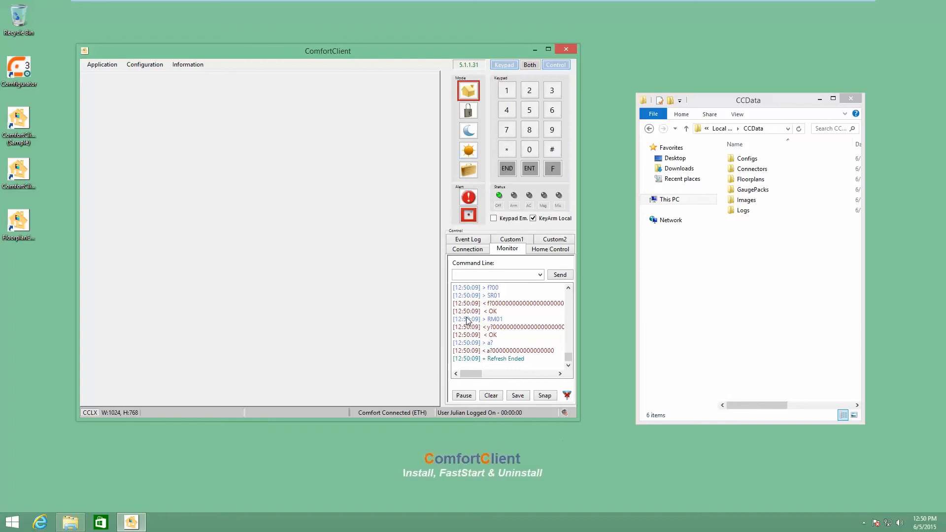
# Set Persist Configuration Menus to Enabled in the ComfortClient options and confirm.
pyautogui.click(143, 66)
pyautogui.moveTo(146, 82)
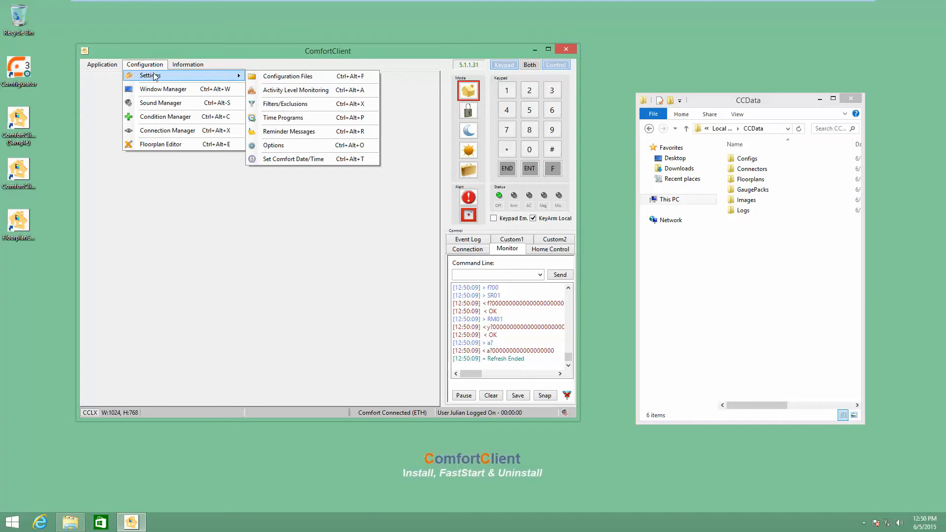
pyautogui.click(277, 146)
pyautogui.click(323, 160)
pyautogui.click(333, 173)
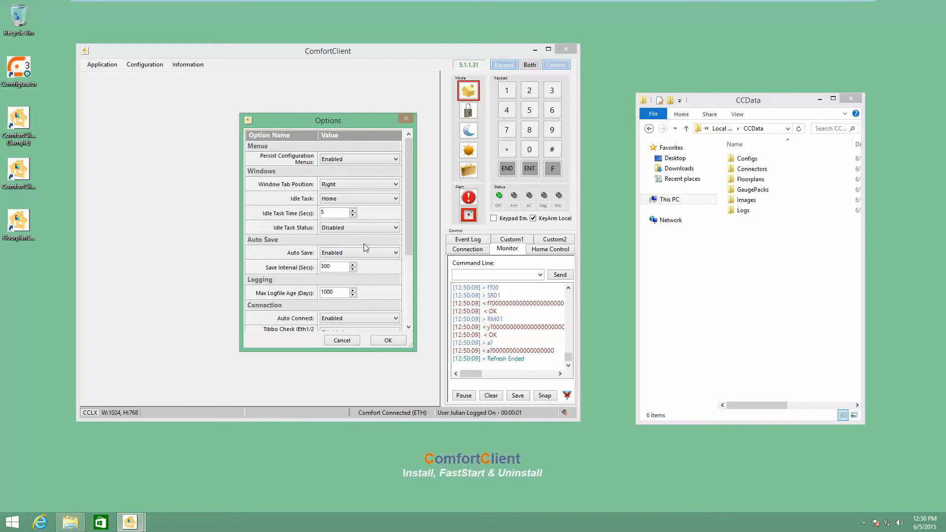
pyautogui.click(388, 340)
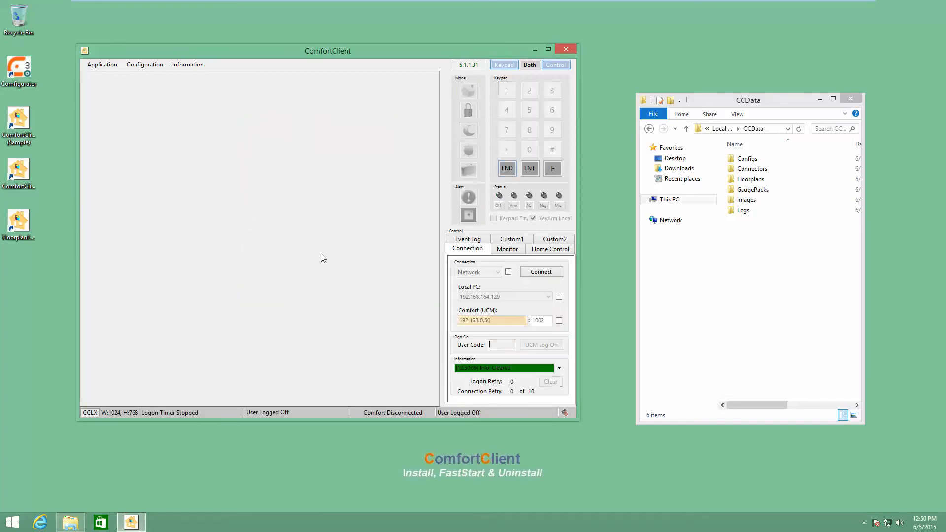
# Insert a new floorplan window in Window Manager and name it Test 123.
pyautogui.click(148, 64)
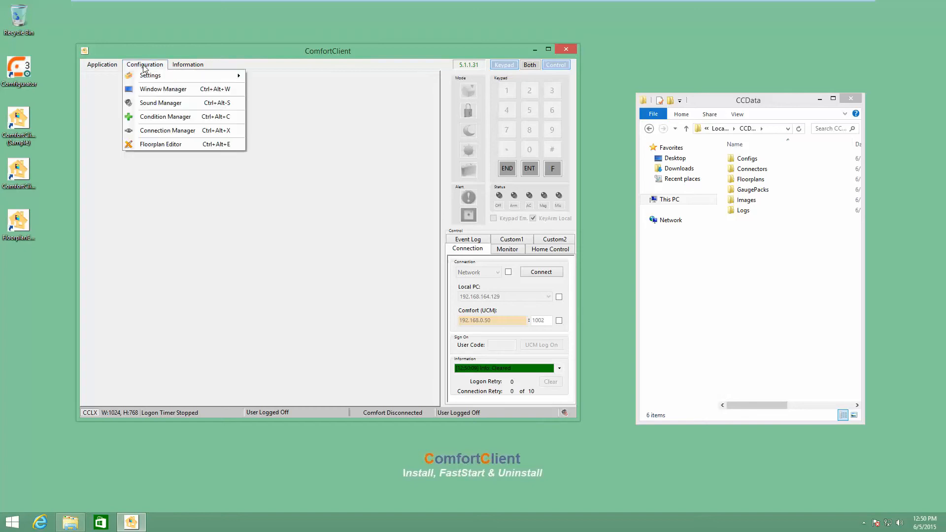
pyautogui.click(167, 51)
pyautogui.click(153, 64)
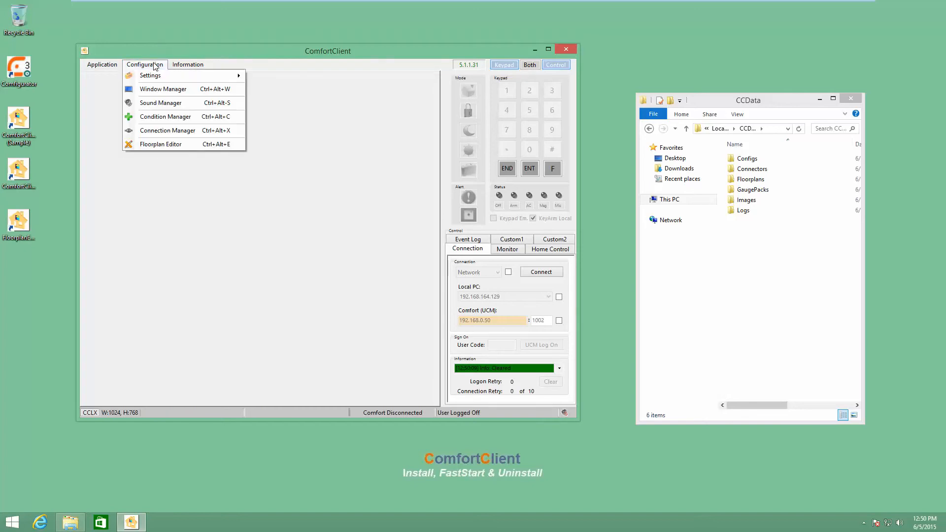
pyautogui.click(159, 91)
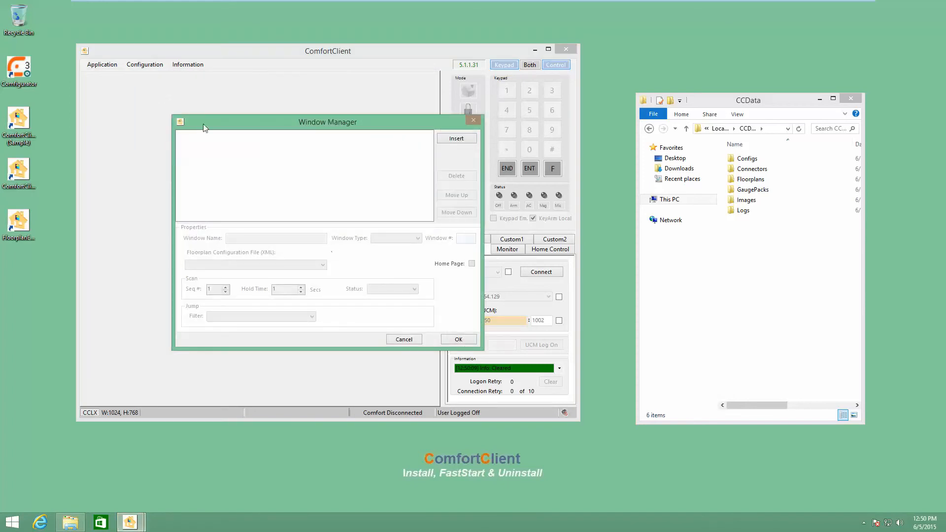
pyautogui.click(454, 138)
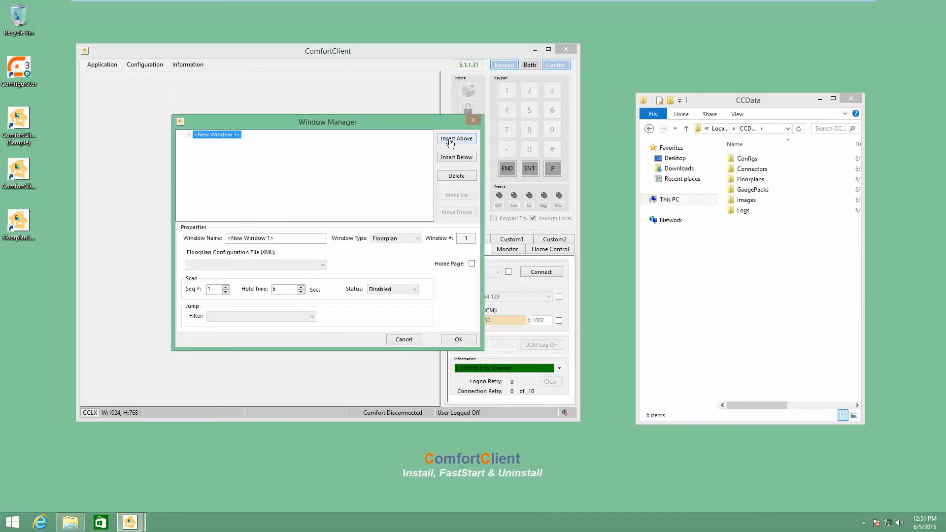
pyautogui.write('Test 123')
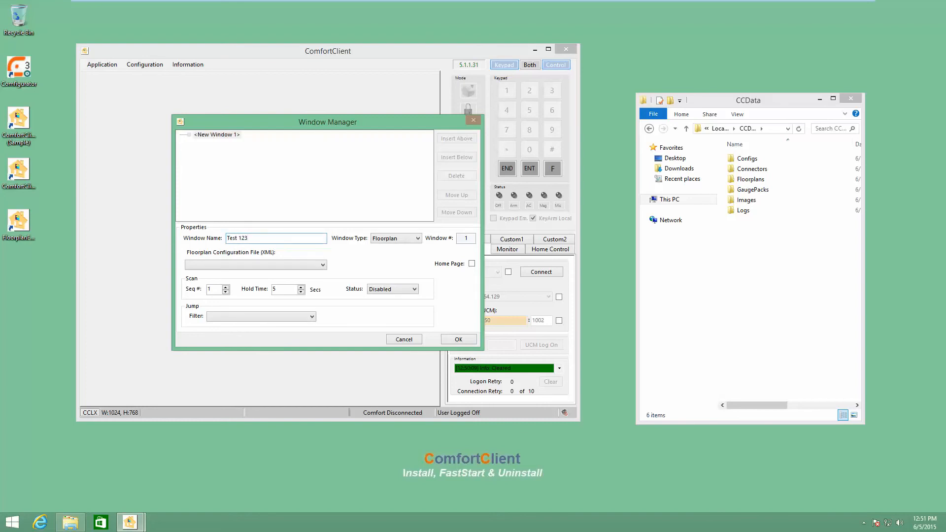
# Assign Sample 1.xml as the floorplan configuration file of the Test 123 window and confirm Window Manager.
pyautogui.click(232, 266)
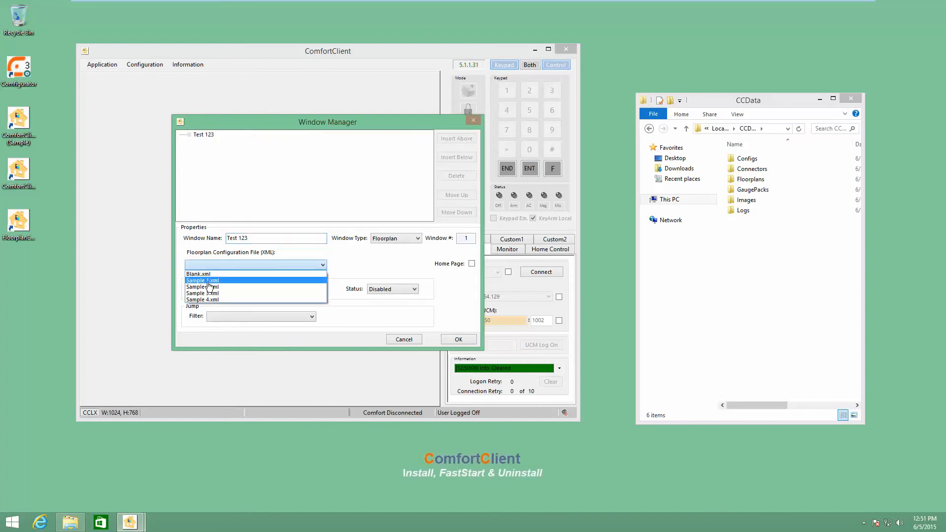
pyautogui.click(208, 281)
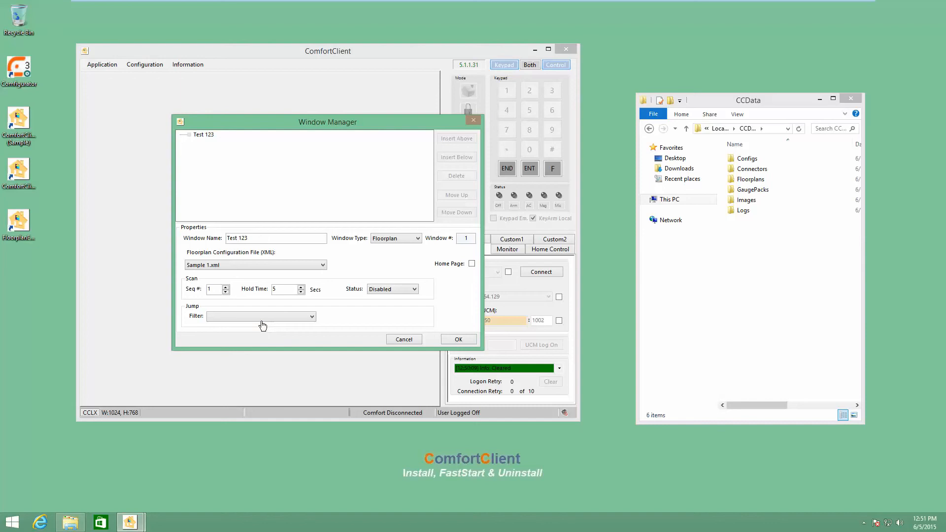
pyautogui.click(205, 135)
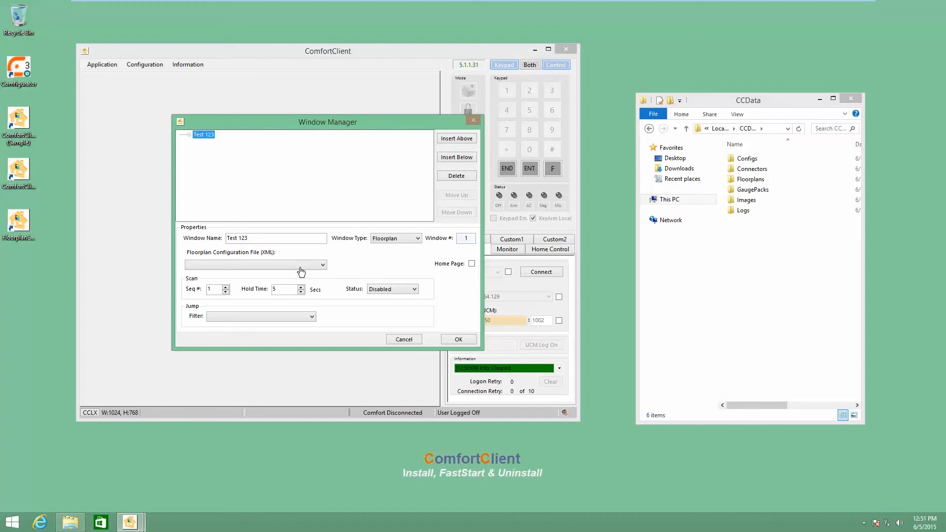
pyautogui.press('Return')
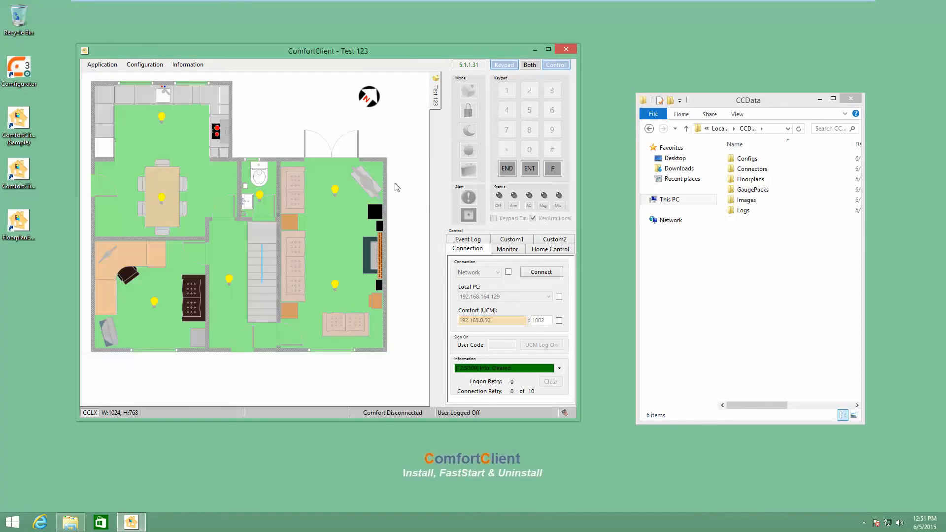
# Set the Window Tab Position option to Top and confirm the options.
pyautogui.click(150, 65)
pyautogui.moveTo(188, 65)
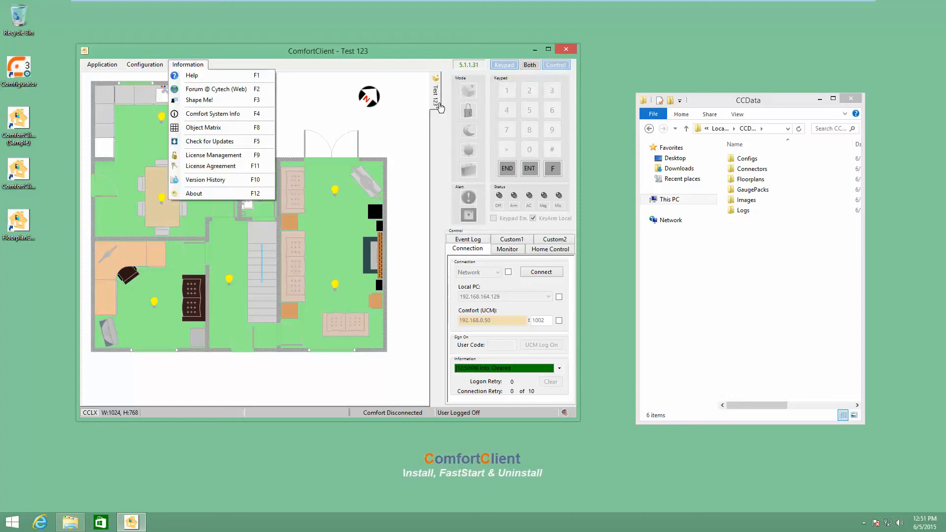
pyautogui.click(146, 68)
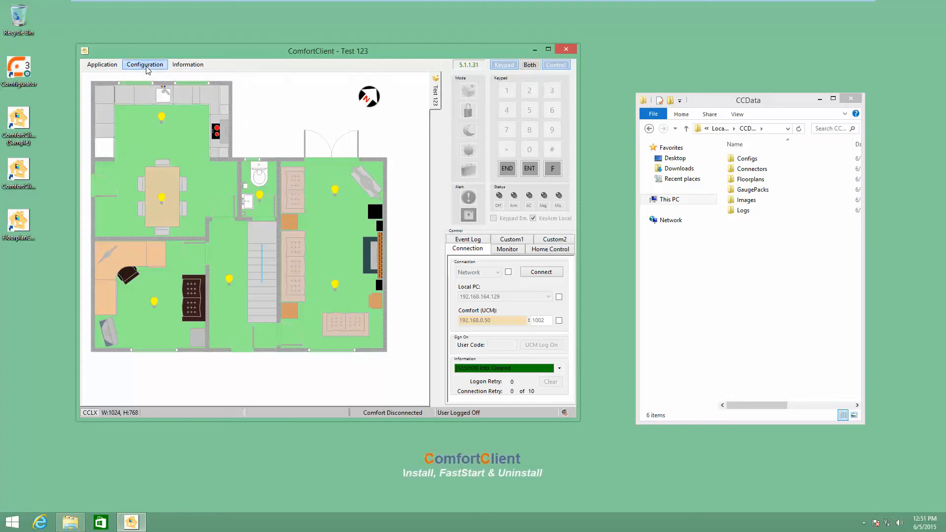
pyautogui.click(146, 71)
pyautogui.moveTo(148, 74)
pyautogui.click(285, 146)
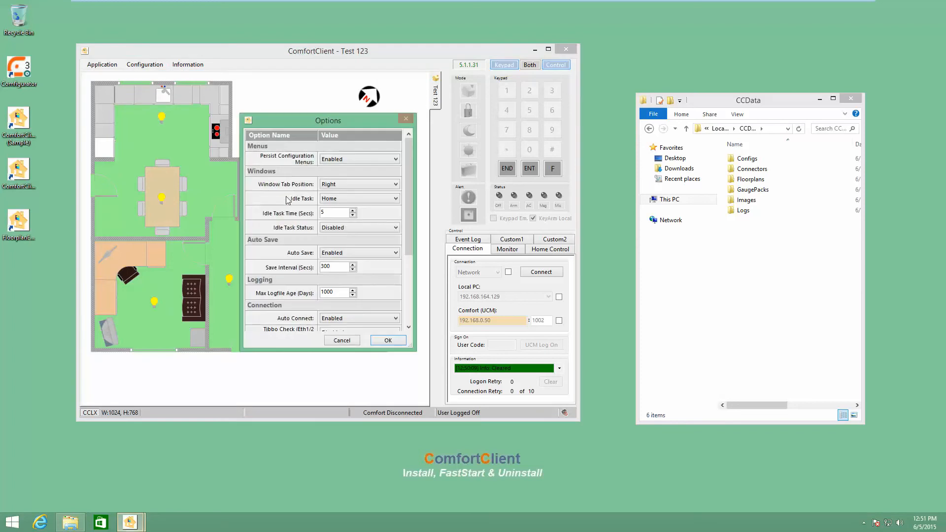
pyautogui.click(364, 185)
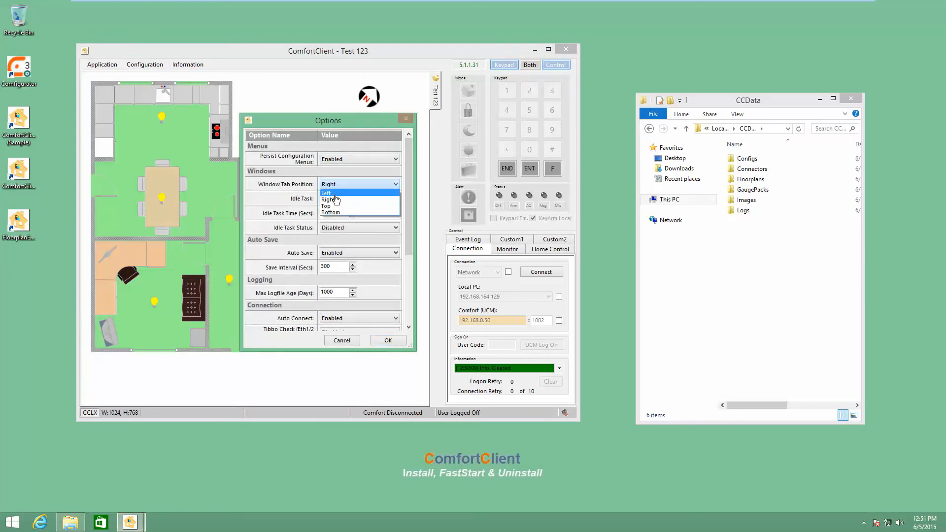
pyautogui.click(329, 206)
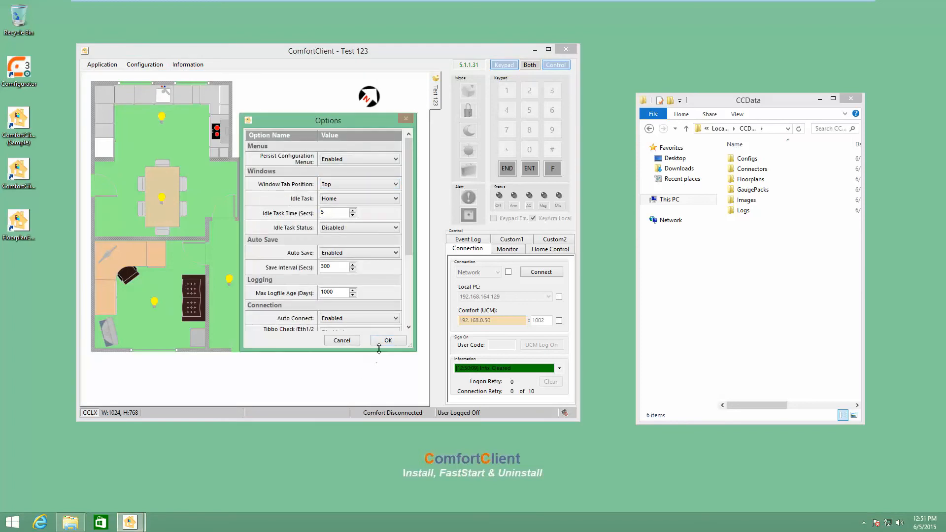
pyautogui.click(379, 340)
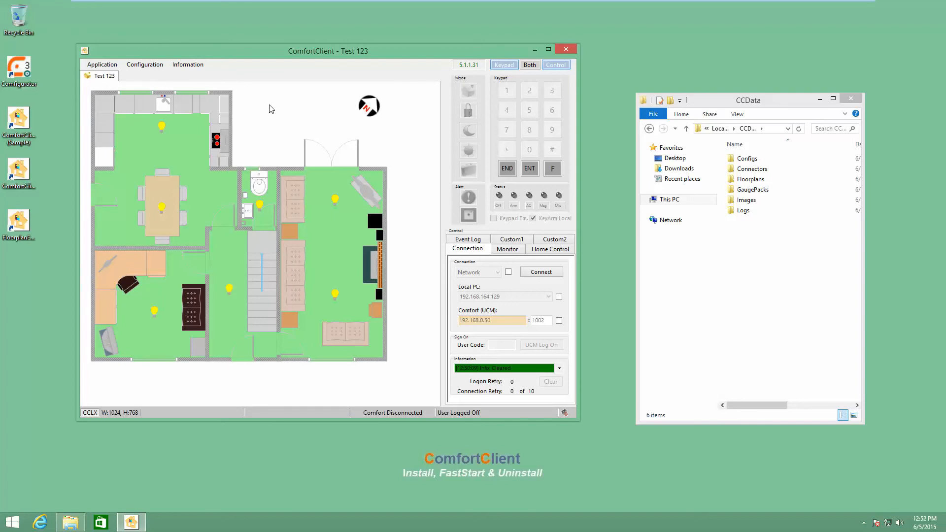
# Connect to Comfort, log on with the user code, and clear the alarm state log.
pyautogui.click(522, 272)
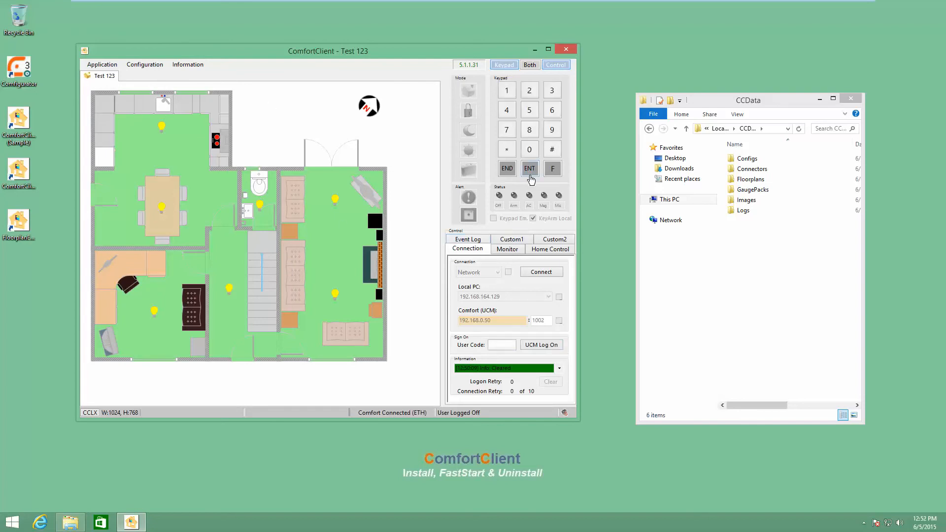
pyautogui.write('1')
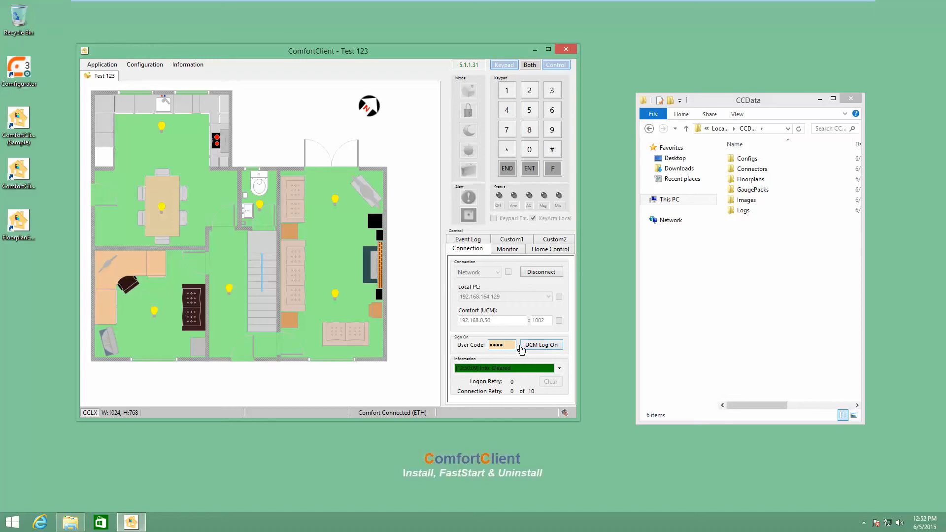
pyautogui.click(551, 346)
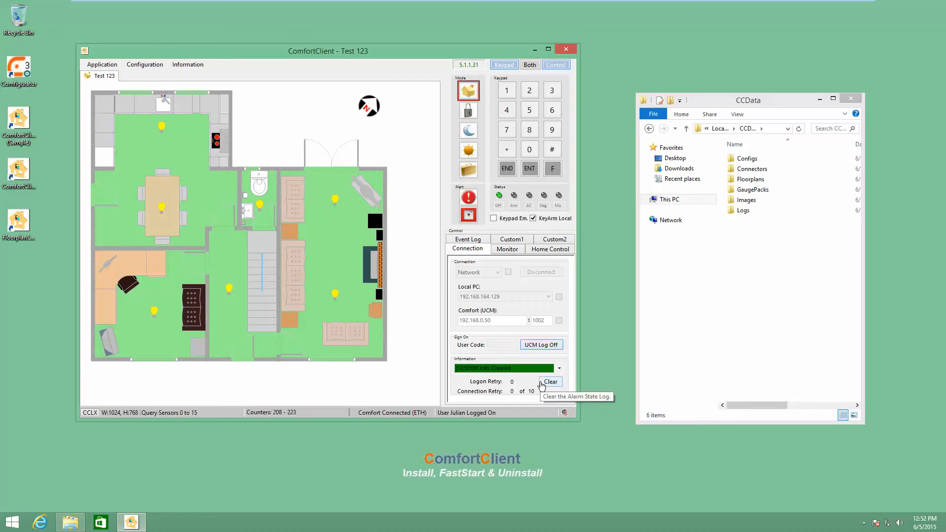
pyautogui.click(542, 386)
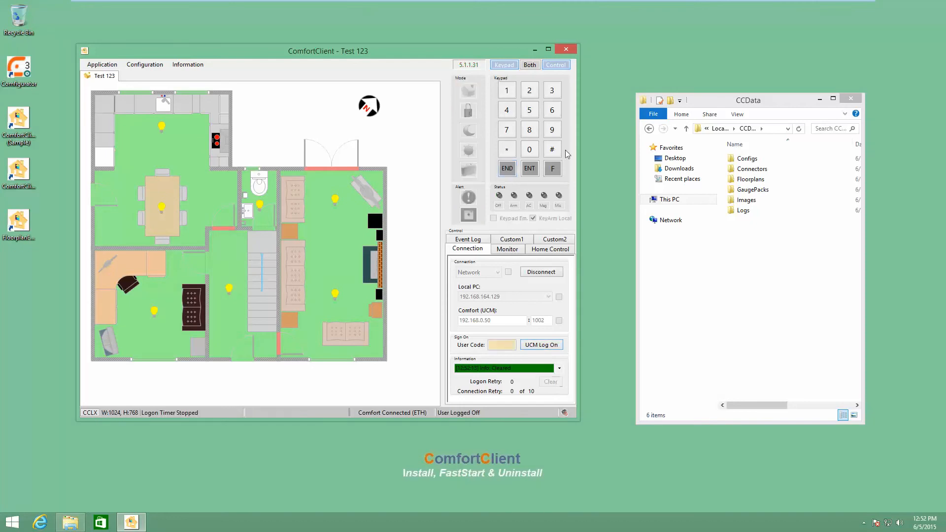
# Switch from ComfortClient to FloorplanEditor and confirm C:\Training\futurehome.cclx as its Configurator file.
pyautogui.click(573, 52)
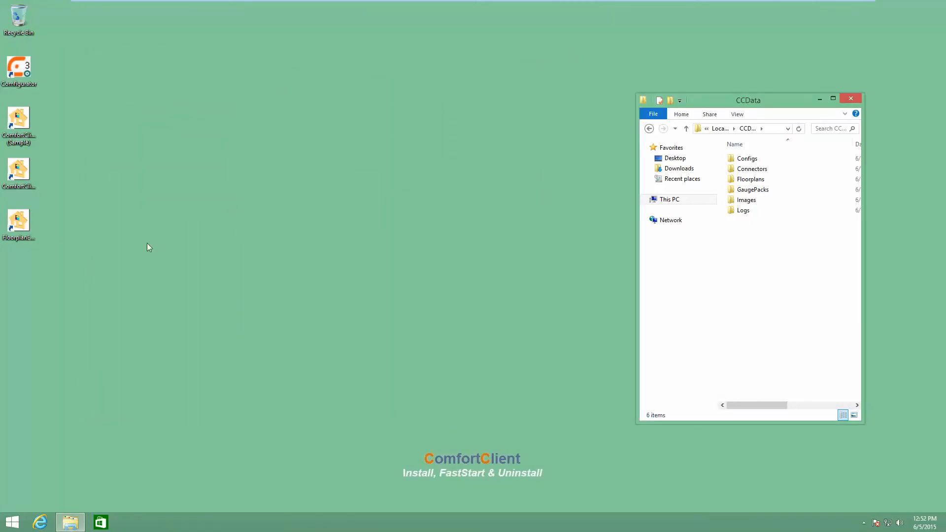
pyautogui.doubleClick(19, 220)
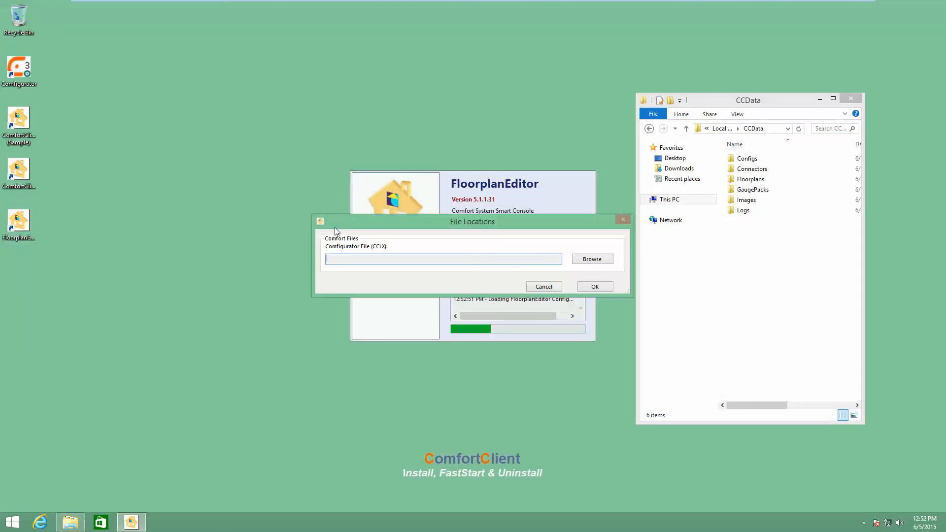
pyautogui.click(598, 262)
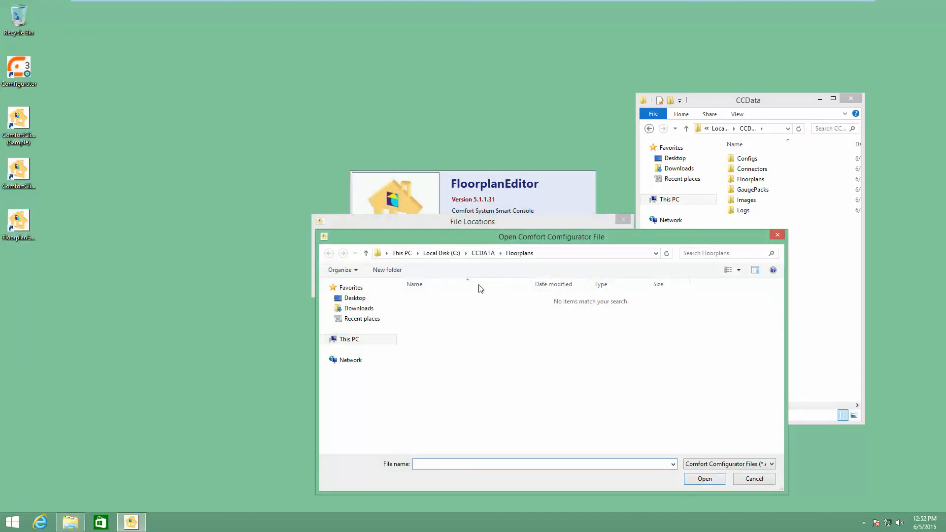
pyautogui.click(483, 252)
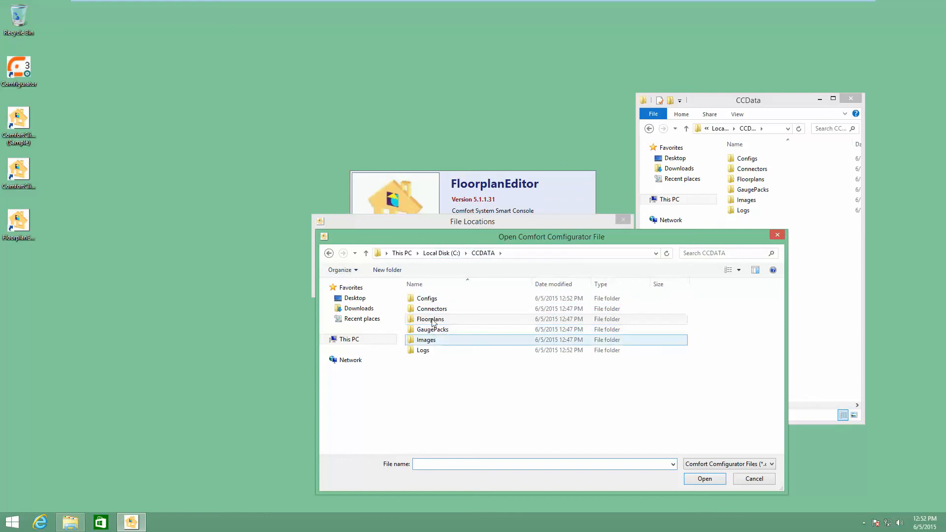
pyautogui.click(441, 252)
pyautogui.doubleClick(434, 341)
pyautogui.click(435, 299)
pyautogui.click(705, 479)
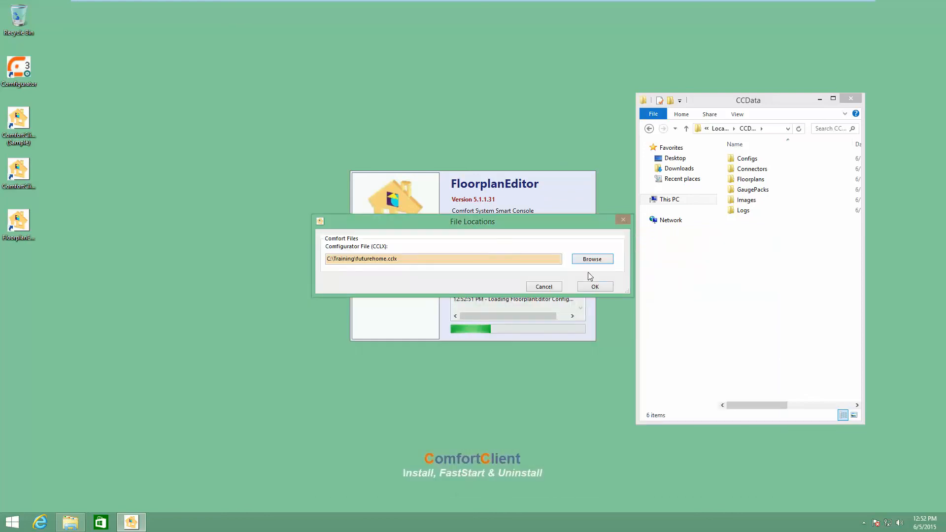
pyautogui.click(595, 286)
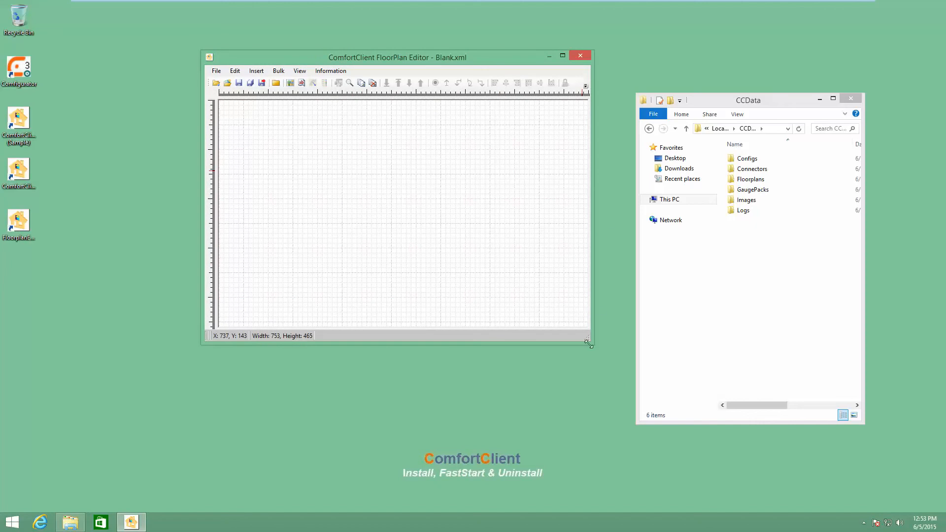
# Enlarge the editor window and open the floorplan configuration file Sample 1.xml from C:\CCData\Floorplans.
pyautogui.moveTo(591, 350); pyautogui.dragTo(702, 425)
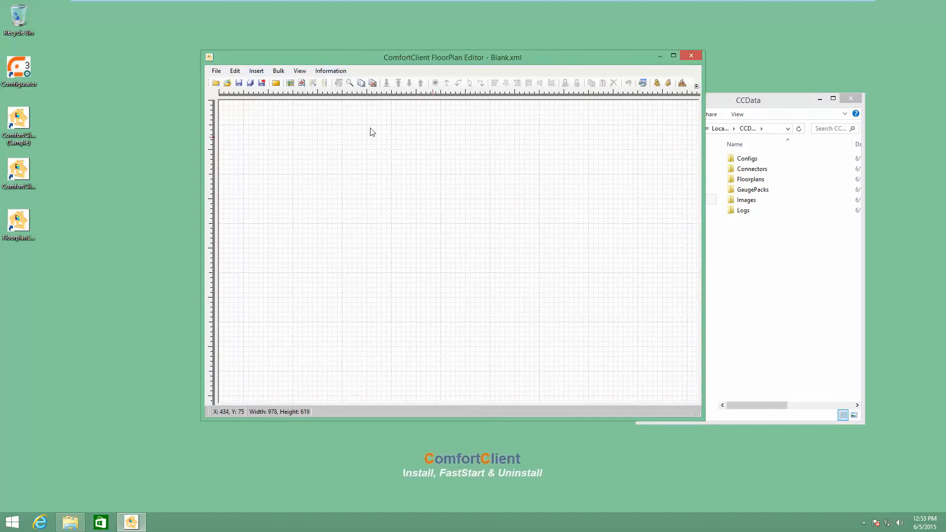
pyautogui.click(216, 71)
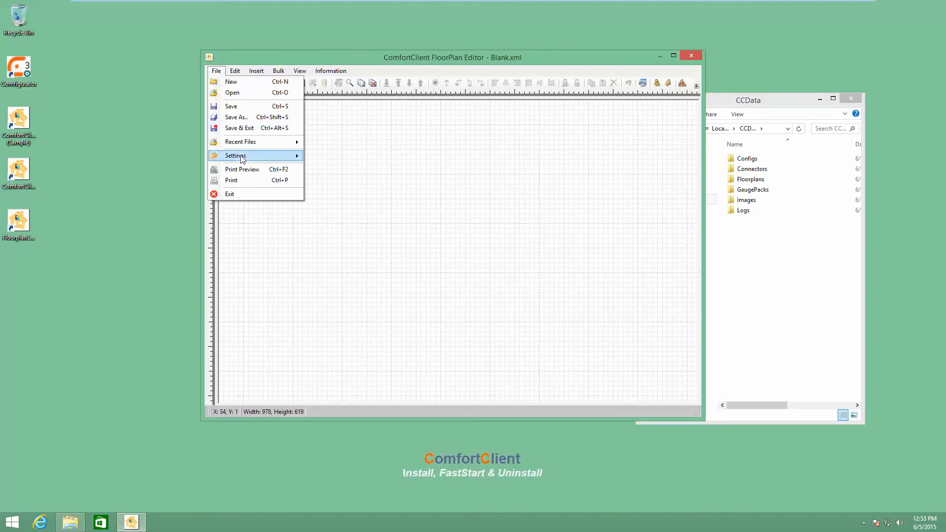
pyautogui.click(233, 92)
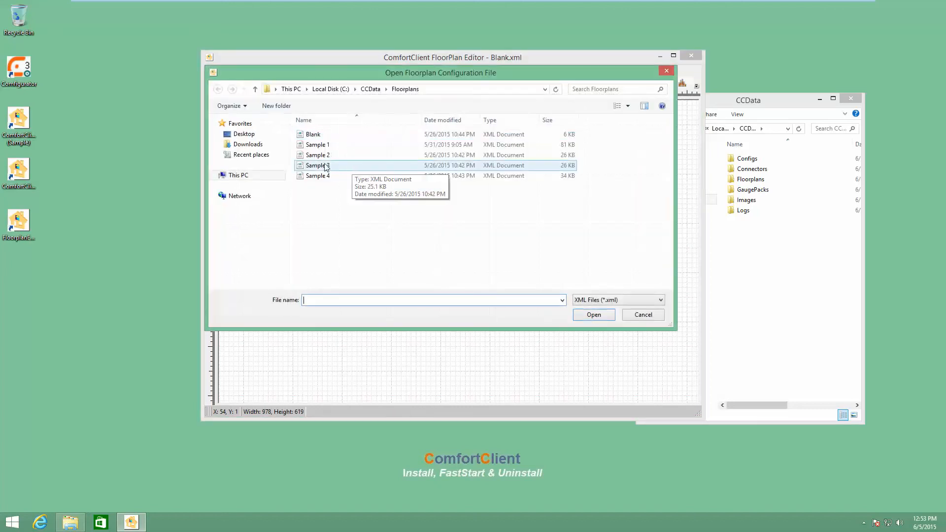
pyautogui.click(320, 145)
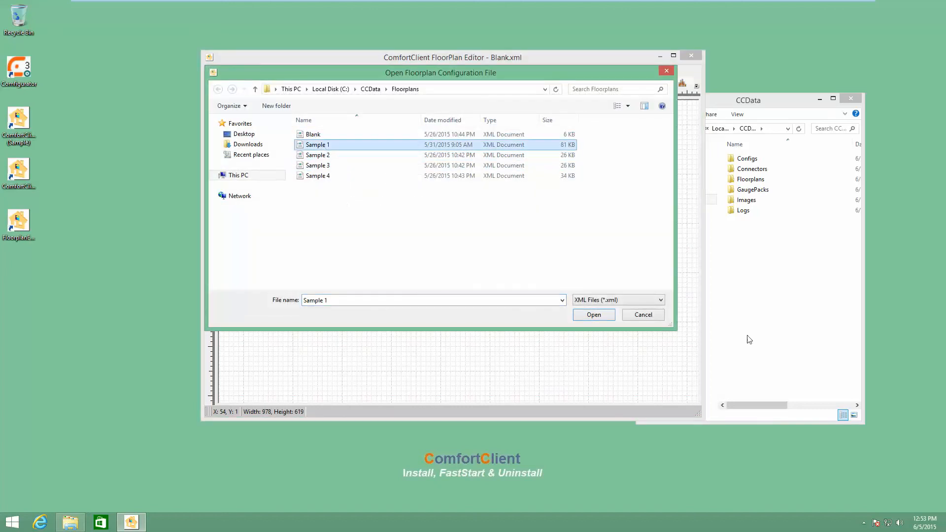
pyautogui.click(594, 315)
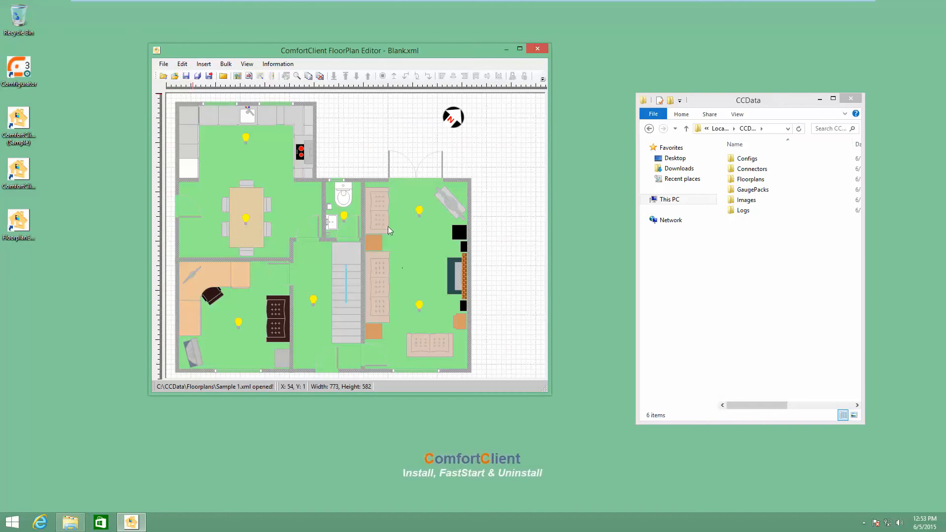
# Move the living room's upper-left sofa outside above the room to about X 425, Y 77, and change its detail fill to solid grey.
pyautogui.click(385, 224)
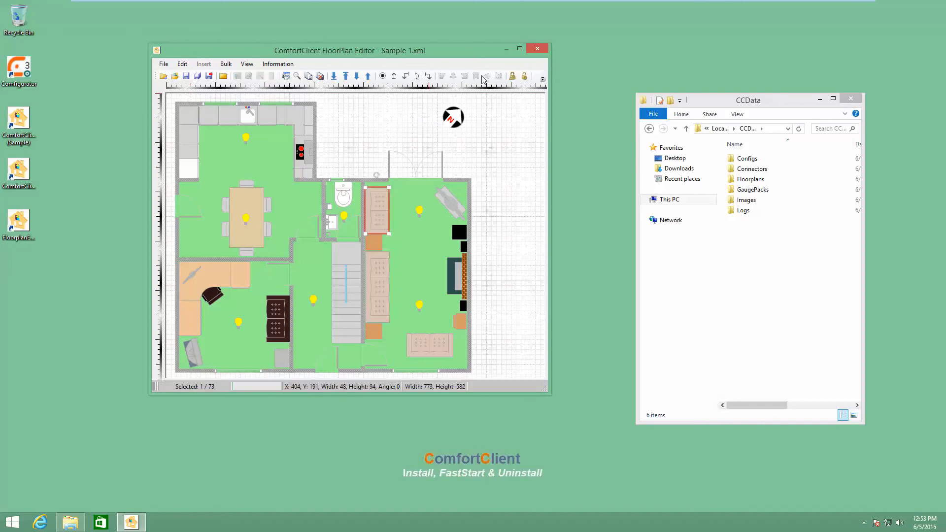
pyautogui.moveTo(383, 211); pyautogui.dragTo(392, 169)
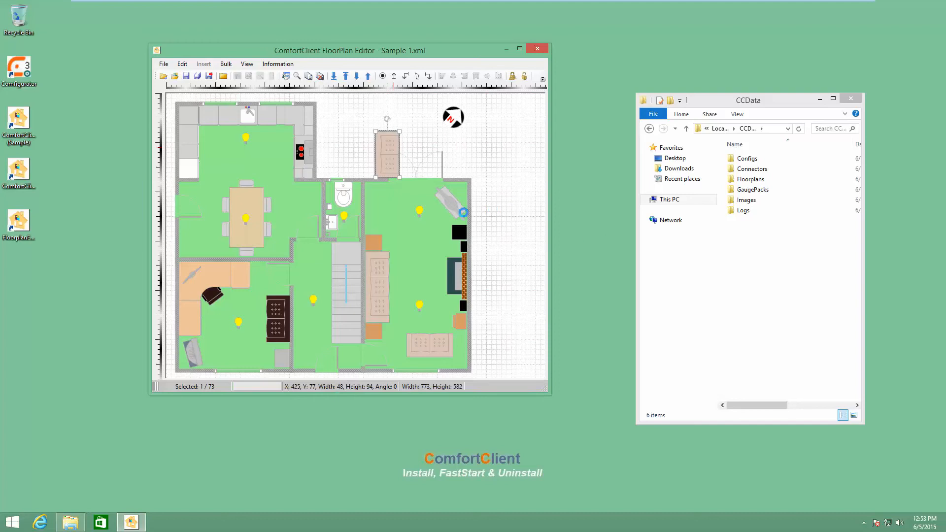
pyautogui.doubleClick(381, 165)
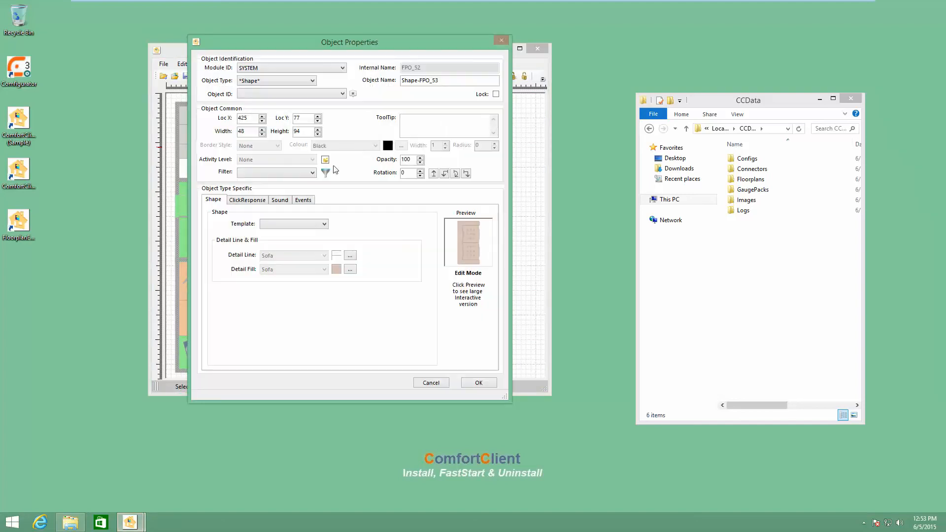
pyautogui.click(350, 271)
pyautogui.click(322, 206)
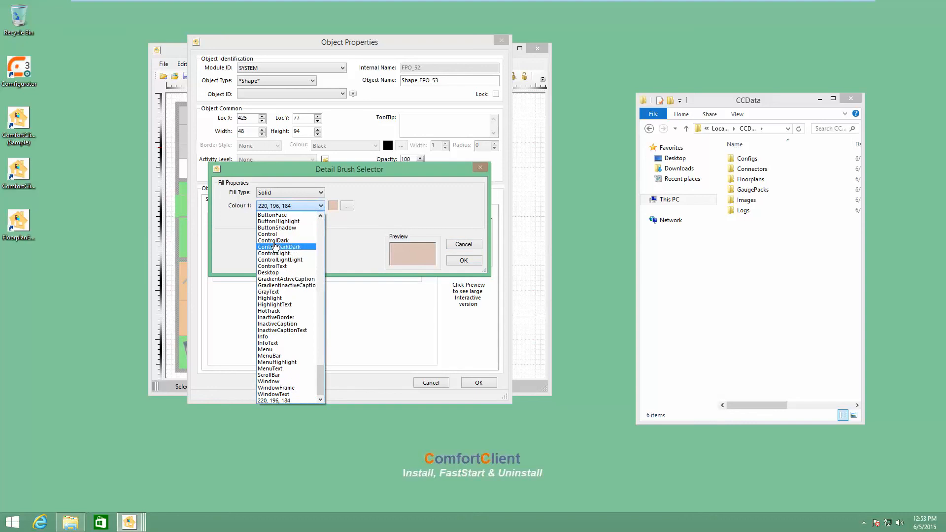
pyautogui.click(285, 243)
pyautogui.click(452, 260)
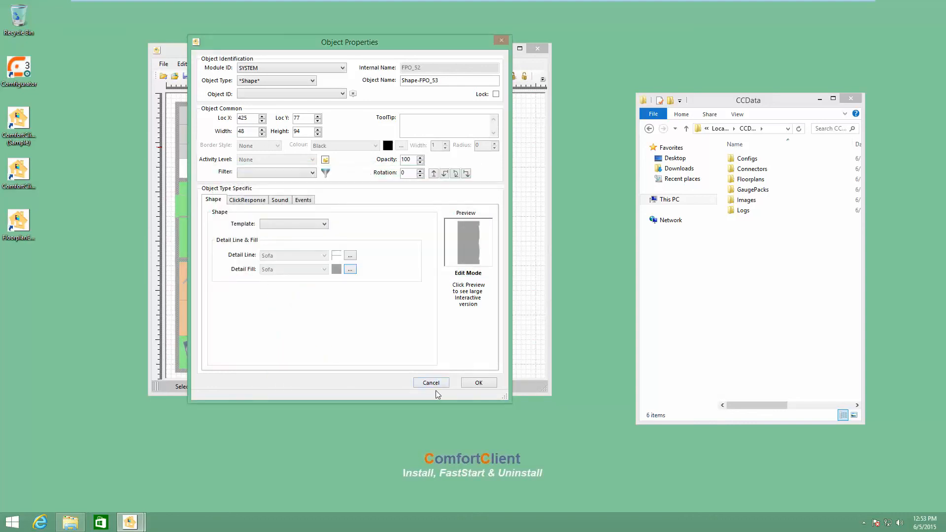
pyautogui.click(478, 382)
# Shift the grey sofa slightly up and left, rotate it clockwise to a diagonal angle, and deselect it.
pyautogui.moveTo(380, 148)
pyautogui.mouseDown()
pyautogui.moveTo(391, 130)
pyautogui.moveTo(367, 135)
pyautogui.mouseUp()
pyautogui.moveTo(363, 103); pyautogui.dragTo(390, 111)
pyautogui.click(487, 178)
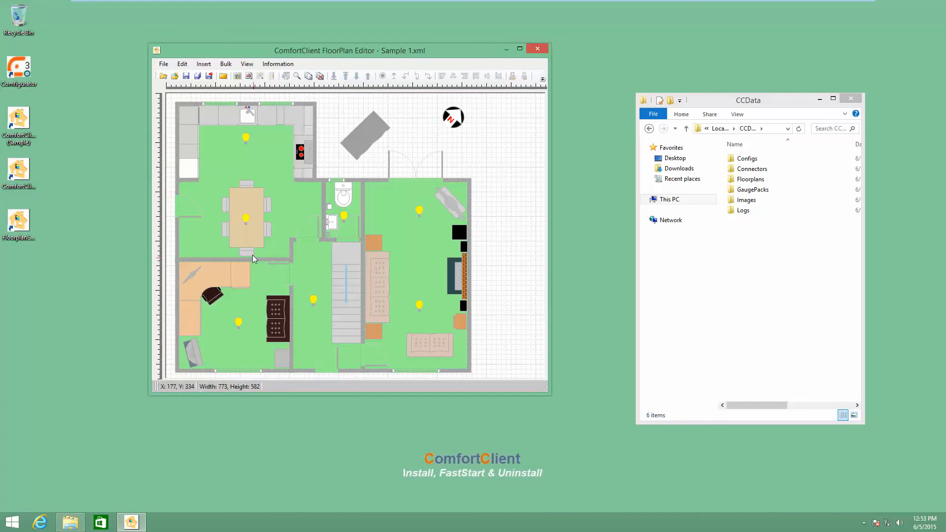
# Check the recent files list and close the floorplan editor without saving the changes to Sample 1.xml.
pyautogui.click(164, 64)
pyautogui.moveTo(205, 136)
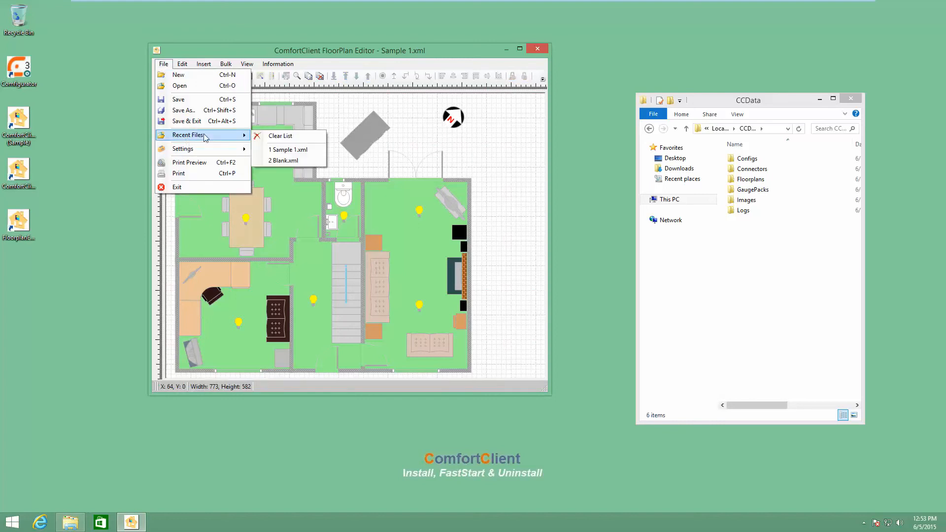
pyautogui.click(503, 158)
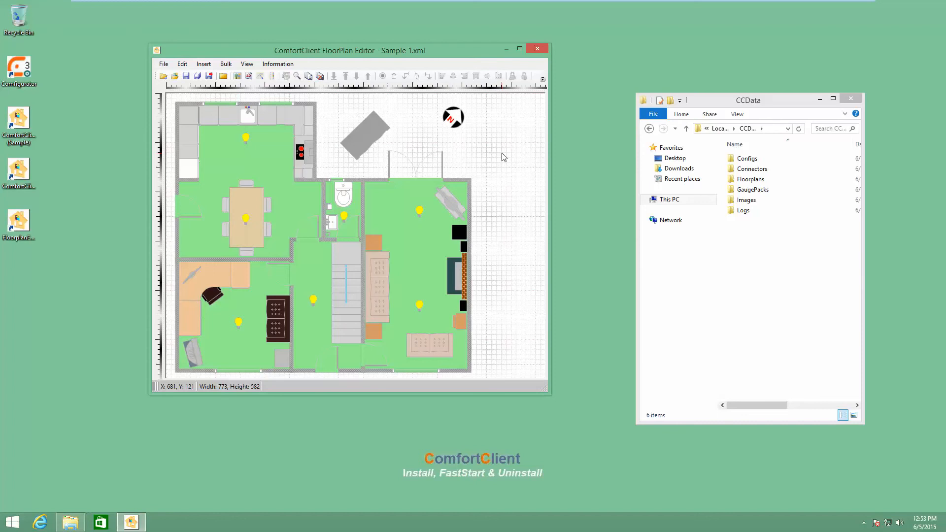
pyautogui.click(538, 48)
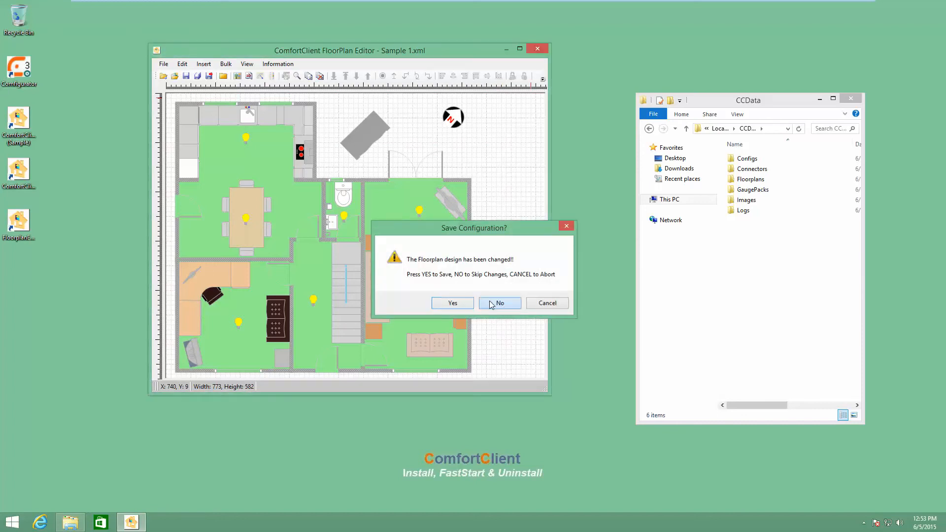
pyautogui.click(500, 303)
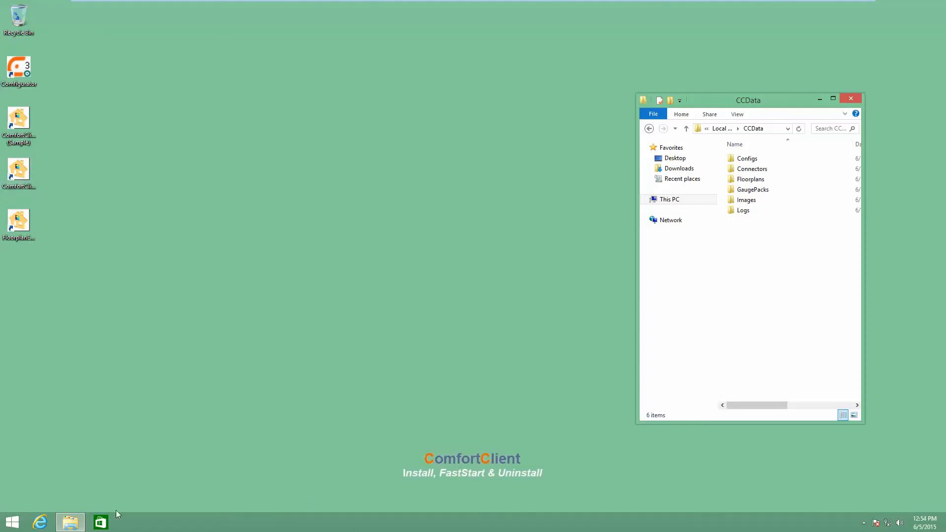
# Switch to Internet Explorer and download Comfort-Myma-Sounds-Setup-1.0.3.zip from the FuturehomeSoftware downloads page.
pyautogui.click(40, 523)
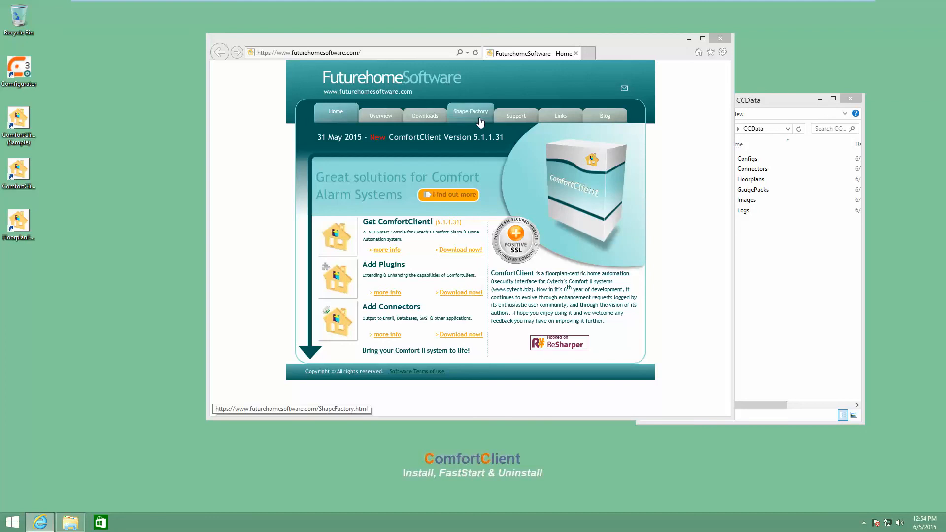
pyautogui.click(425, 114)
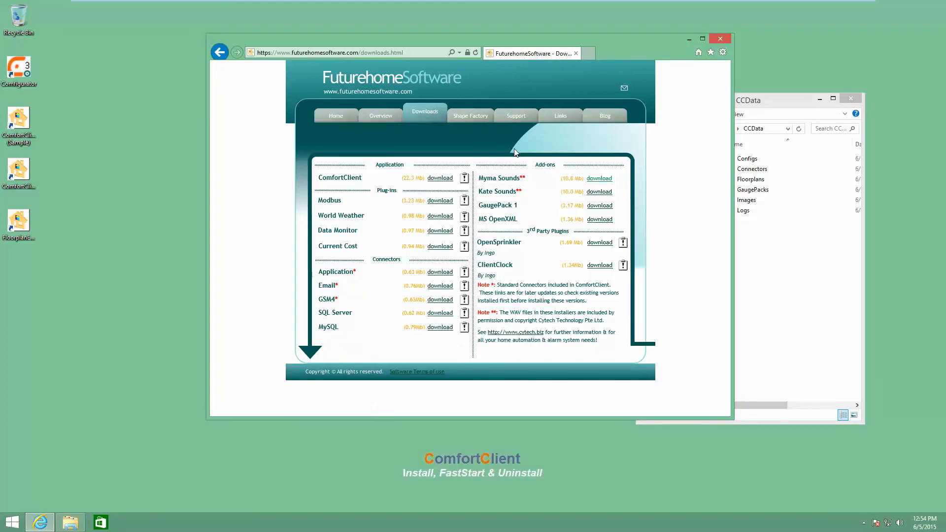
pyautogui.click(597, 179)
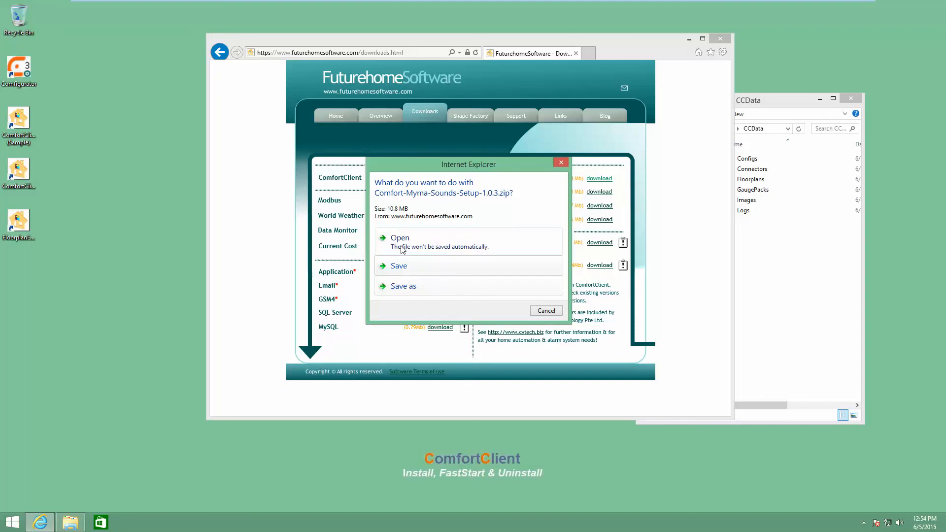
pyautogui.click(400, 269)
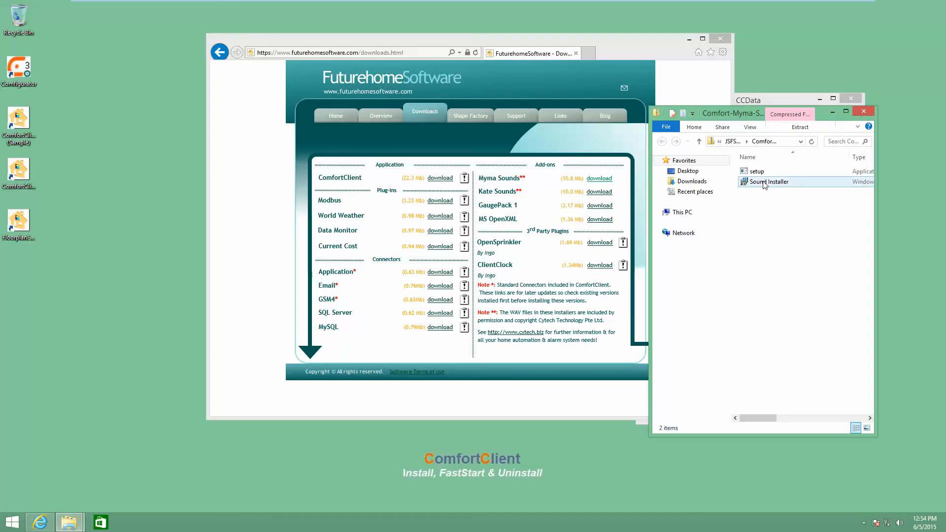
# Run Sound Installer from the downloaded archive and accept the Comfort Myma Sounds license agreement.
pyautogui.click(764, 183)
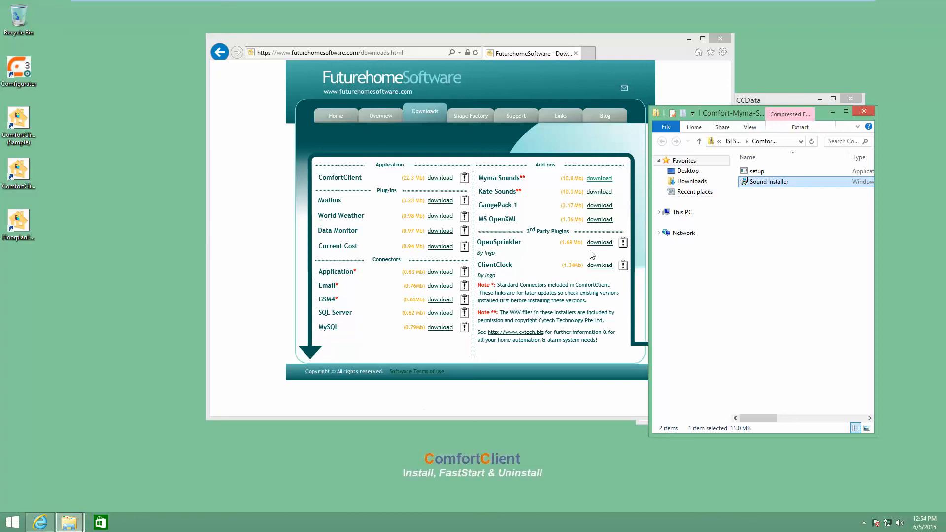
pyautogui.click(515, 280)
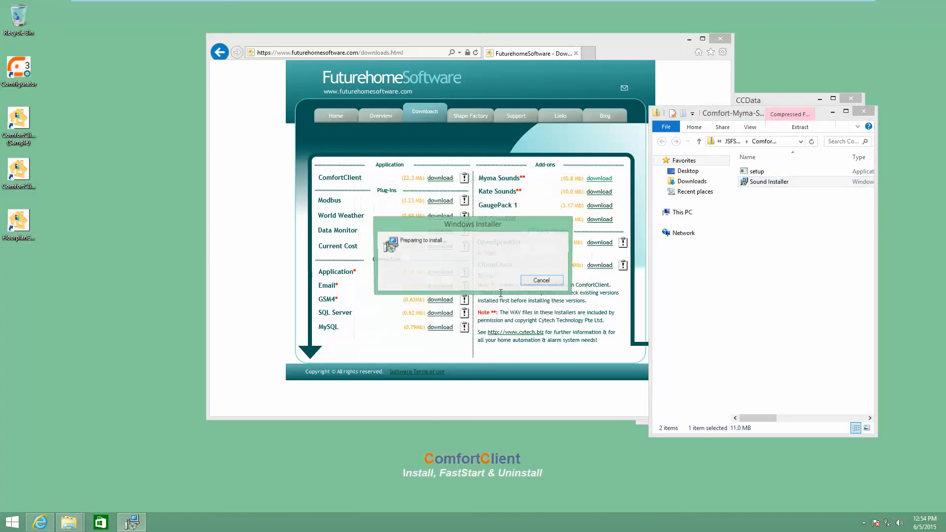
pyautogui.click(570, 345)
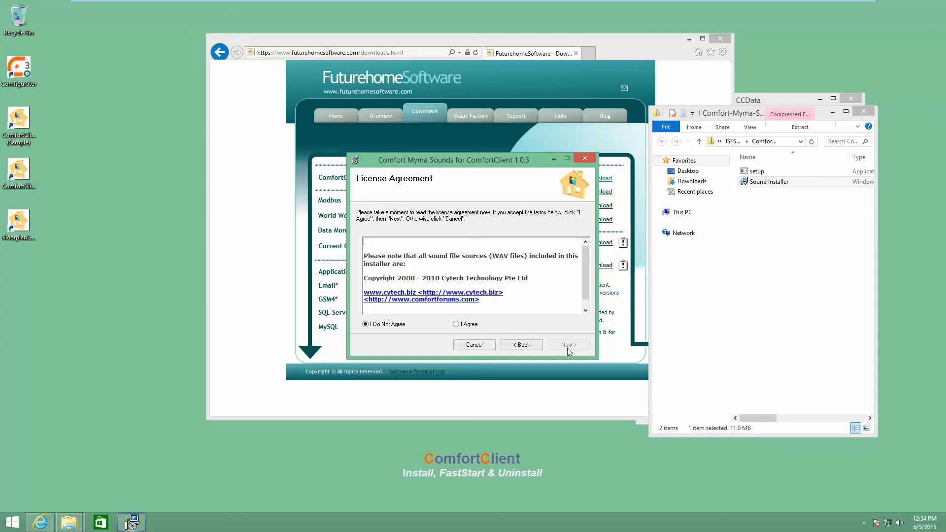
pyautogui.click(467, 325)
pyautogui.click(568, 344)
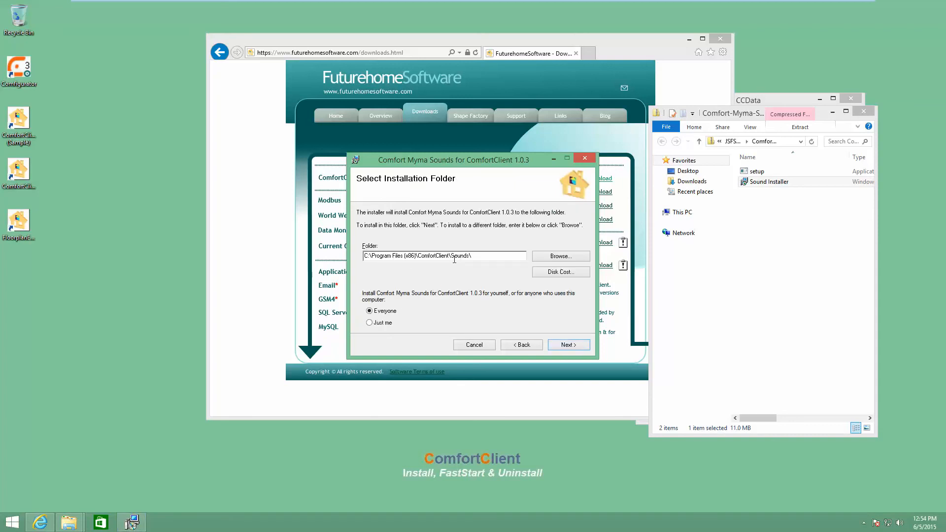
# Install Comfort Myma Sounds for Everyone in C:\Program Files (x86)\ComfortClient\Sounds\ and authorize the installation.
pyautogui.moveTo(442, 257); pyautogui.dragTo(356, 255)
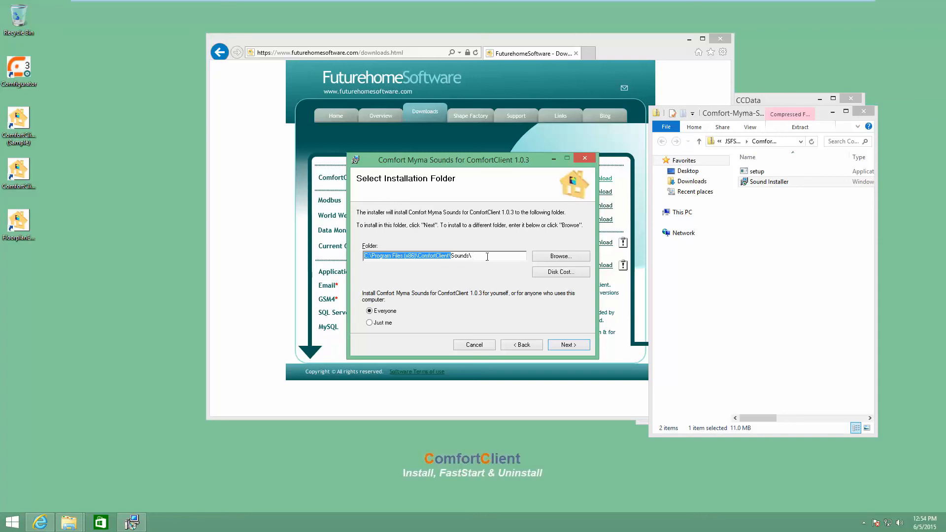
pyautogui.click(569, 345)
pyautogui.click(569, 345)
pyautogui.click(517, 281)
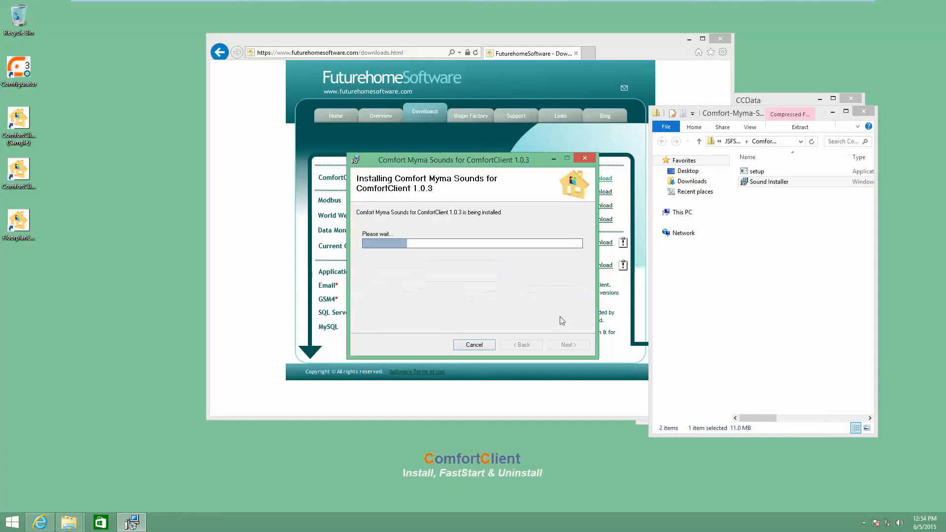
# Close the archive and CCData folder windows, exit the completed sounds installer, and minimize the browser.
pyautogui.click(863, 112)
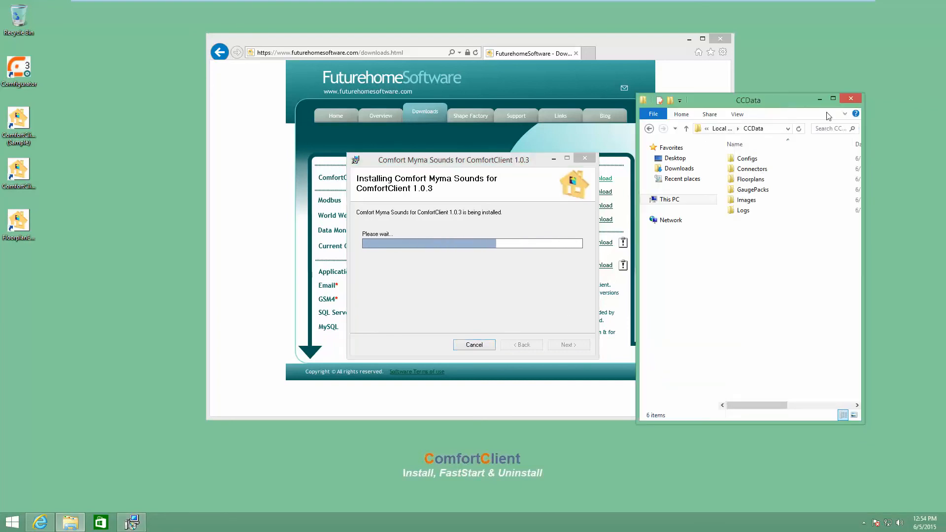
pyautogui.click(851, 98)
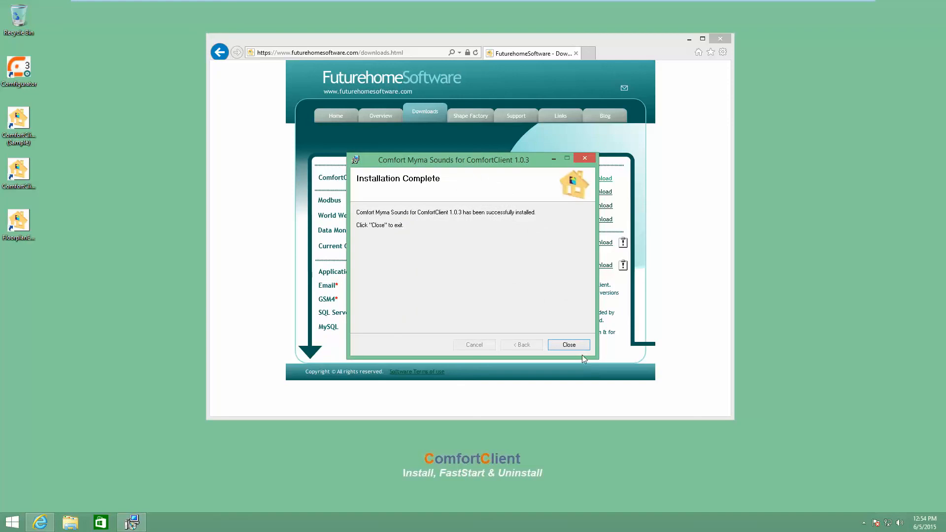
pyautogui.click(575, 345)
pyautogui.click(689, 40)
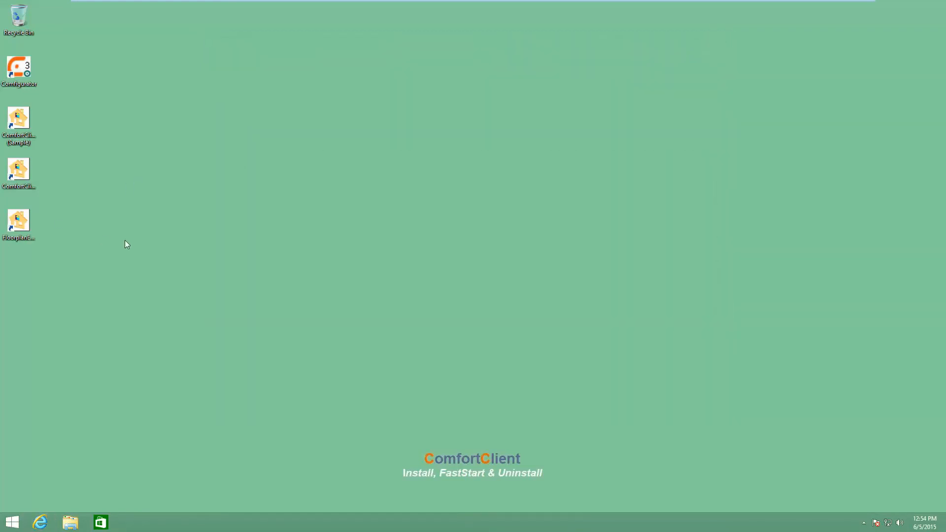
# Switch to ComfortClient, view Sound Manager, and close the application.
pyautogui.doubleClick(18, 171)
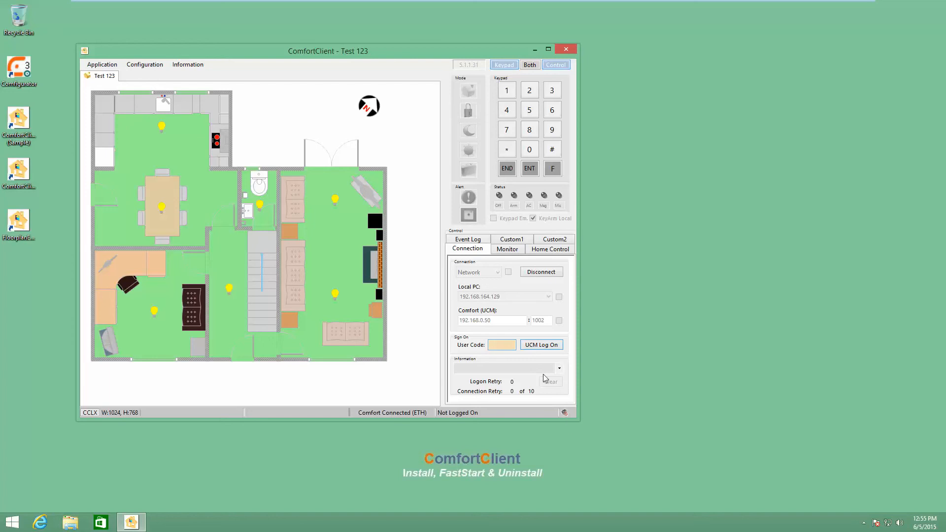
pyautogui.click(161, 65)
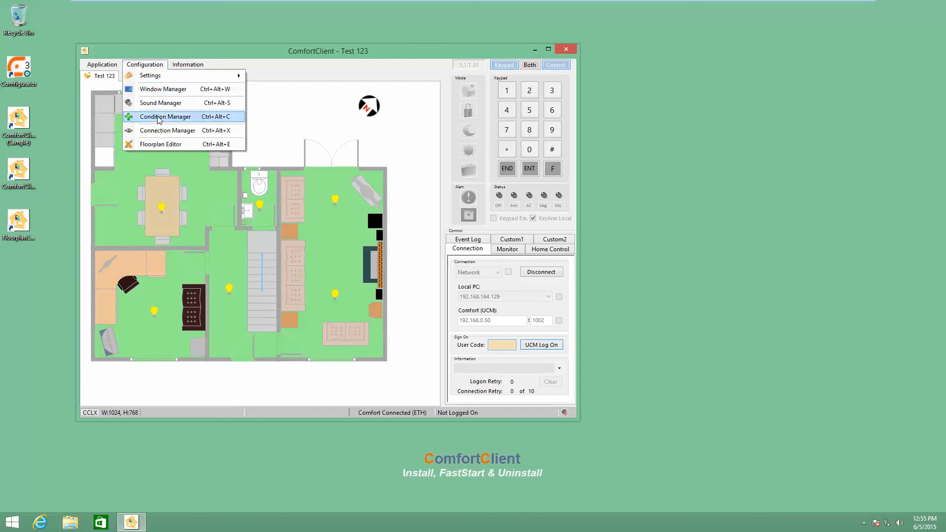
pyautogui.click(162, 104)
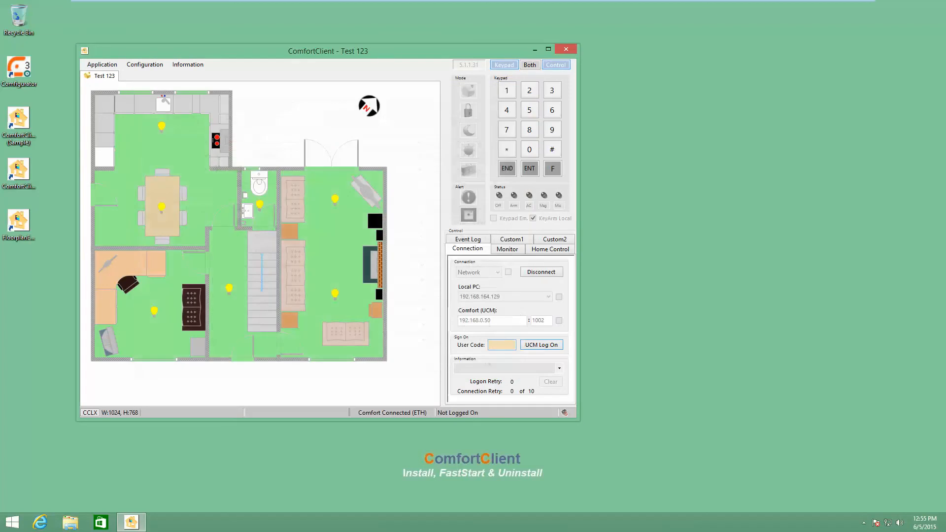
pyautogui.moveTo(388, 71); pyautogui.dragTo(526, 69)
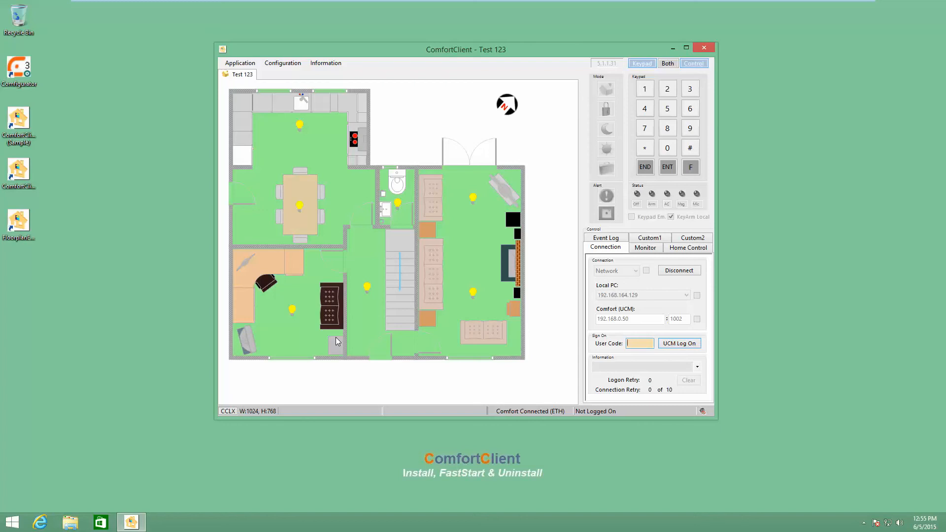
pyautogui.click(703, 47)
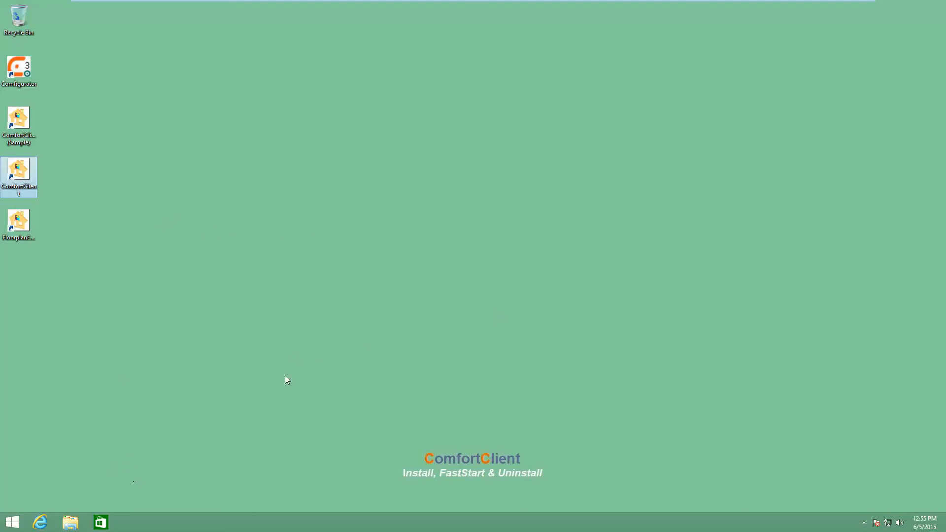
# Uninstall ComfortClient through Programs and Features, authorize the removal, and close the Control Panel window.
pyautogui.click(14, 521)
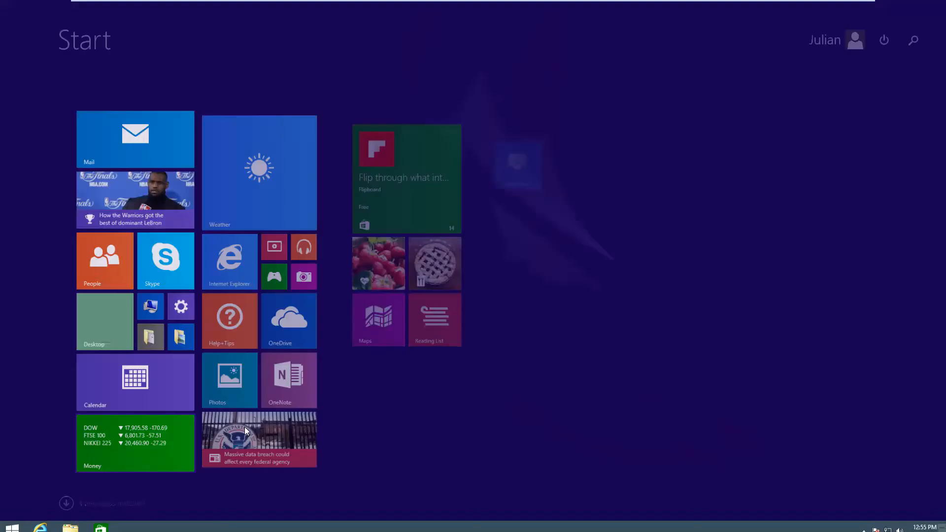
pyautogui.click(498, 158)
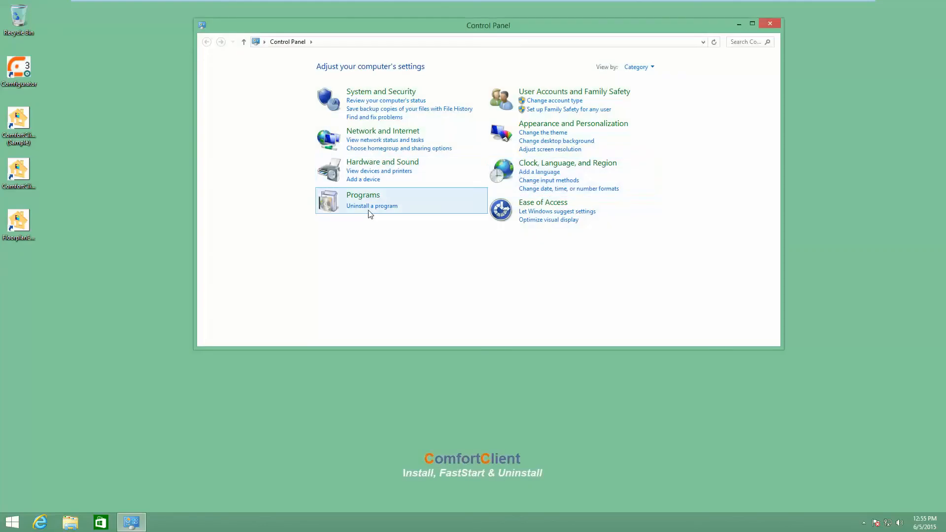
pyautogui.click(370, 214)
pyautogui.click(350, 75)
pyautogui.rightClick(359, 146)
pyautogui.click(377, 152)
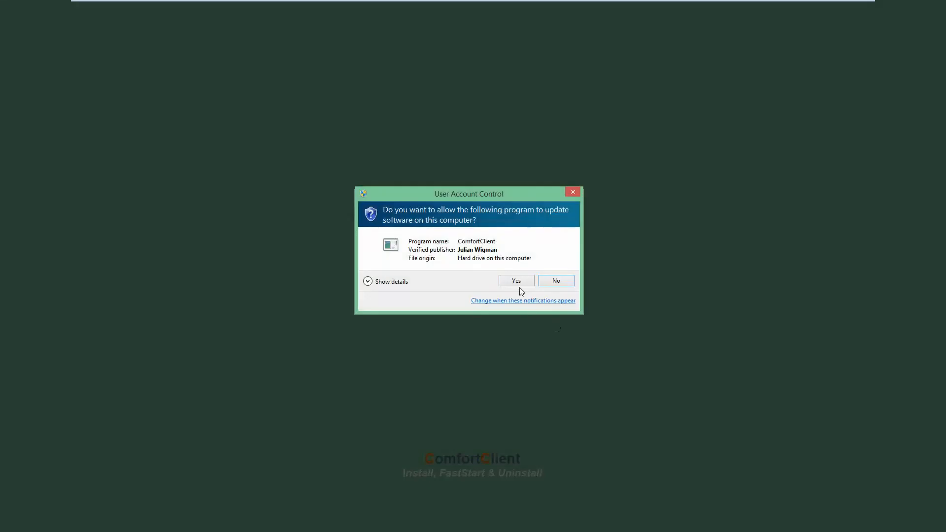
pyautogui.click(518, 281)
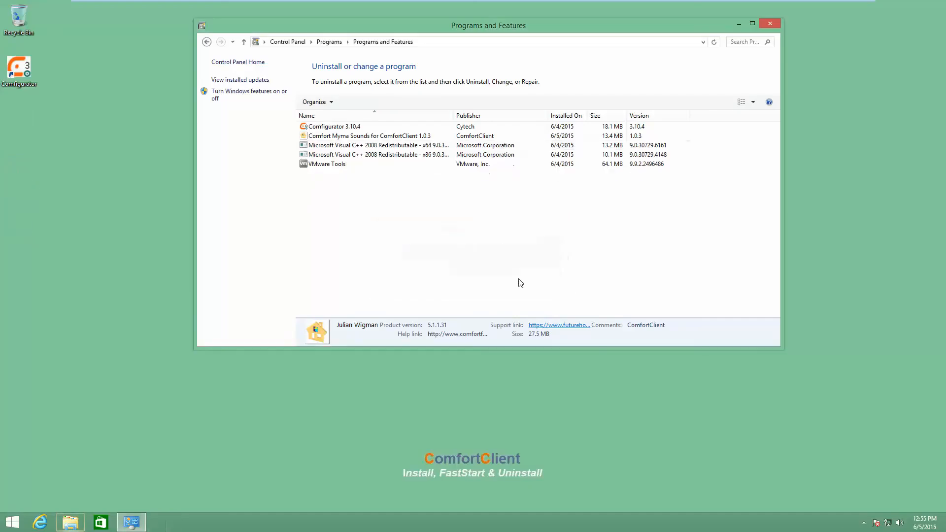
pyautogui.click(764, 25)
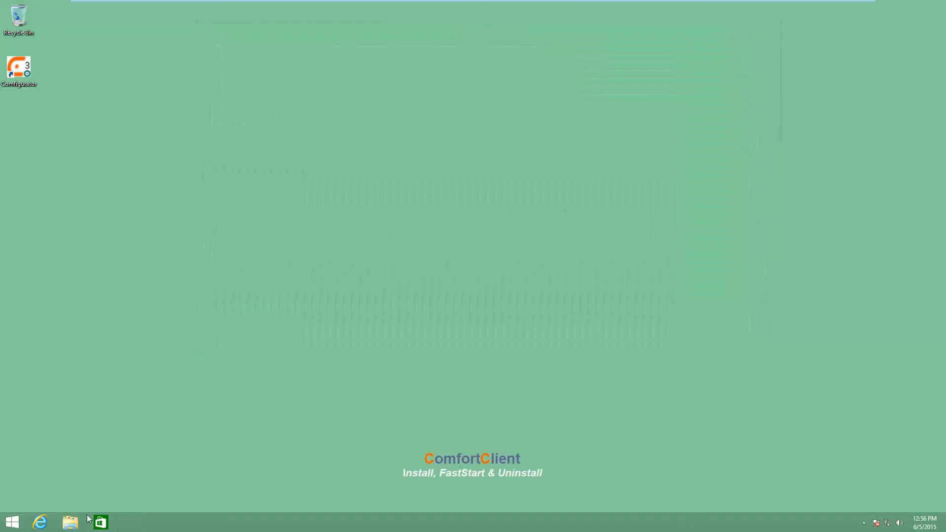
# Open a widened File Explorer window and inspect the leftover ComfortClient folder and its Sounds subfolder in C:\Program Files (x86).
pyautogui.click(70, 524)
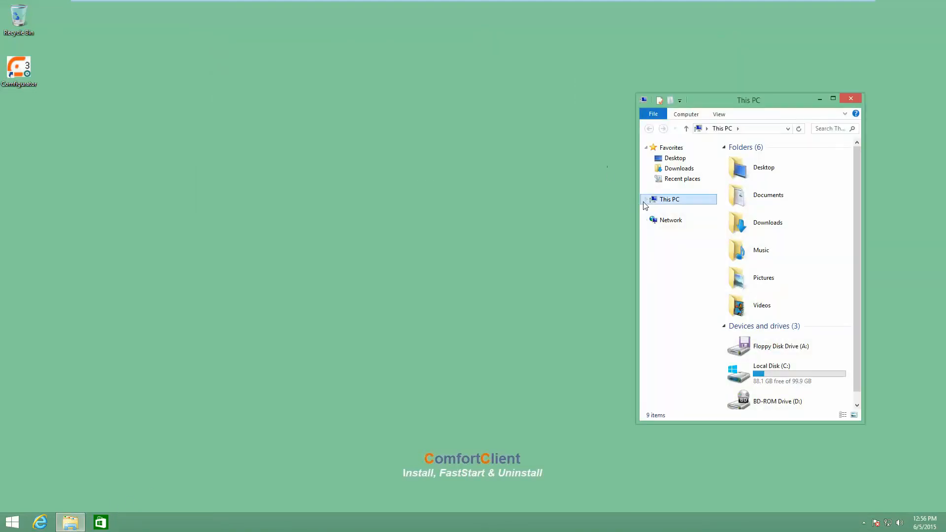
pyautogui.moveTo(637, 205); pyautogui.dragTo(235, 197)
pyautogui.click(495, 235)
pyautogui.doubleClick(495, 234)
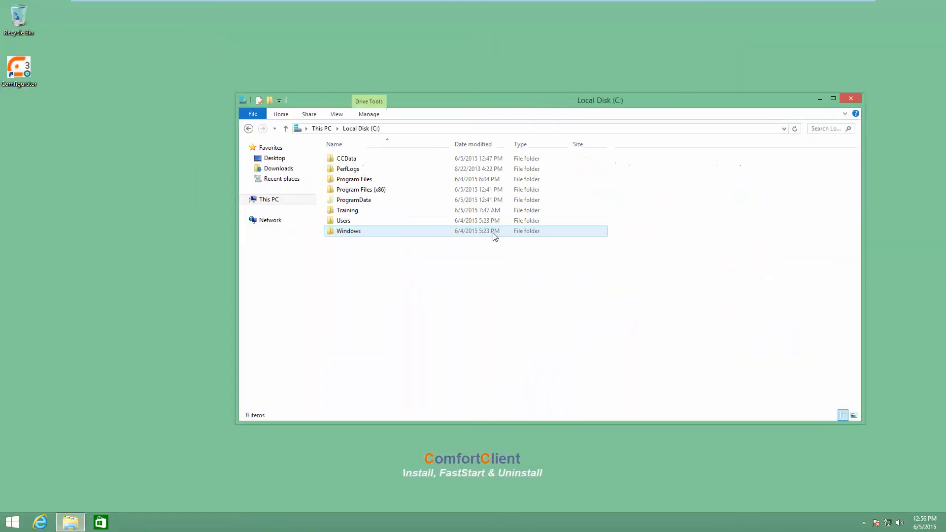
pyautogui.doubleClick(352, 191)
pyautogui.doubleClick(355, 167)
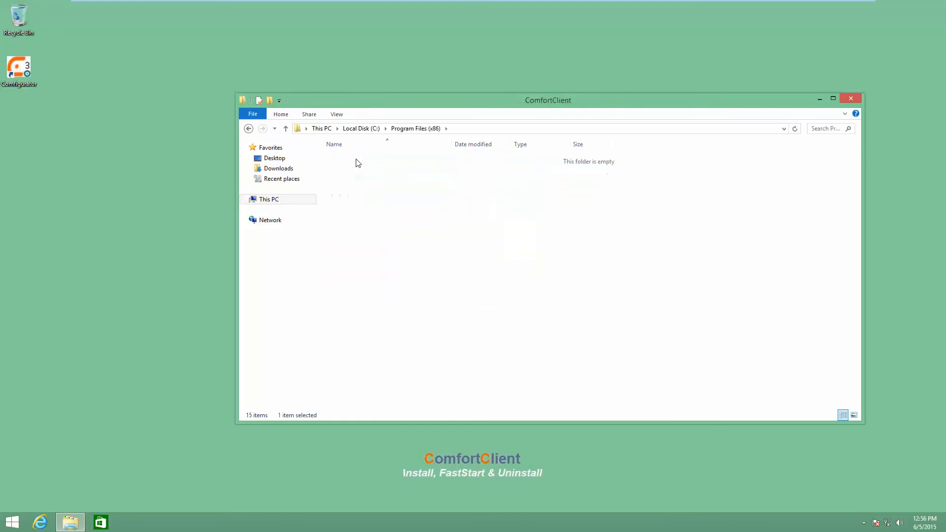
pyautogui.click(346, 160)
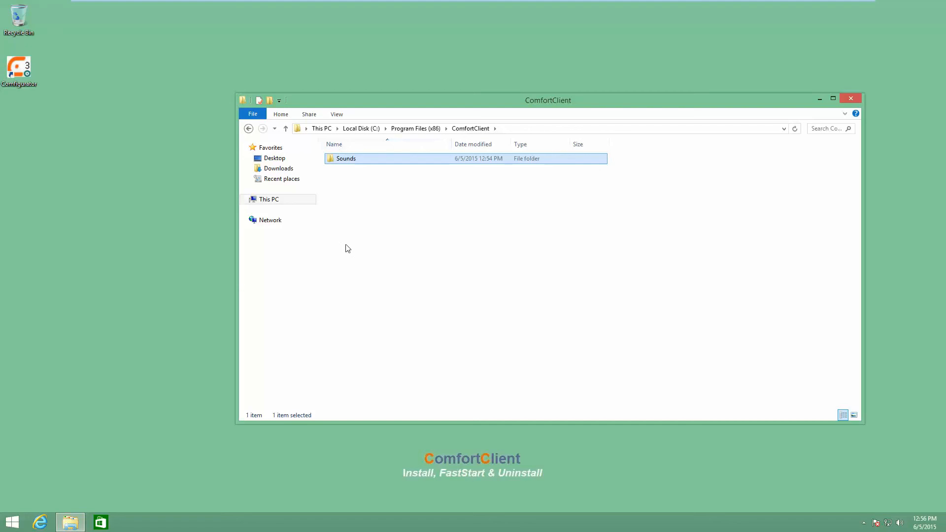
pyautogui.doubleClick(339, 160)
pyautogui.click(249, 129)
pyautogui.click(248, 128)
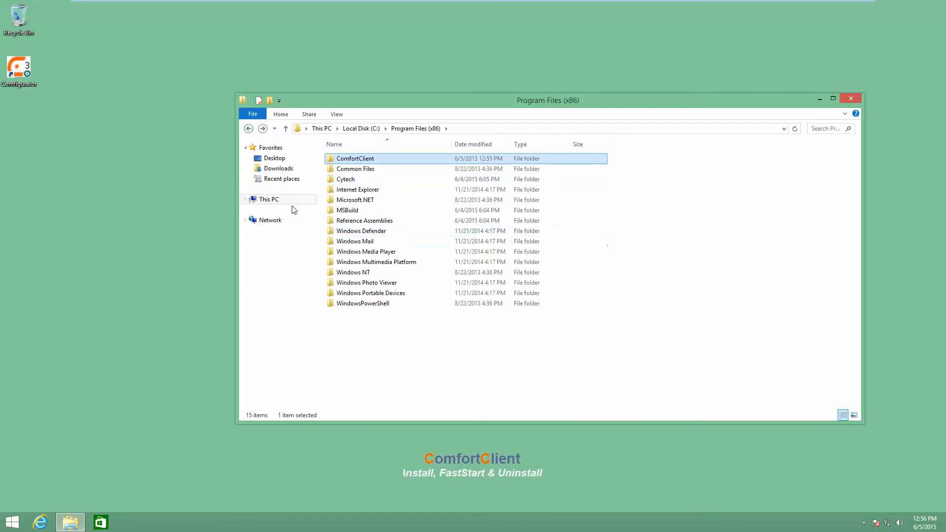
# View the FloorplanEditor.2015.6.5 log file in C:\CCData\Logs and close it.
pyautogui.click(361, 128)
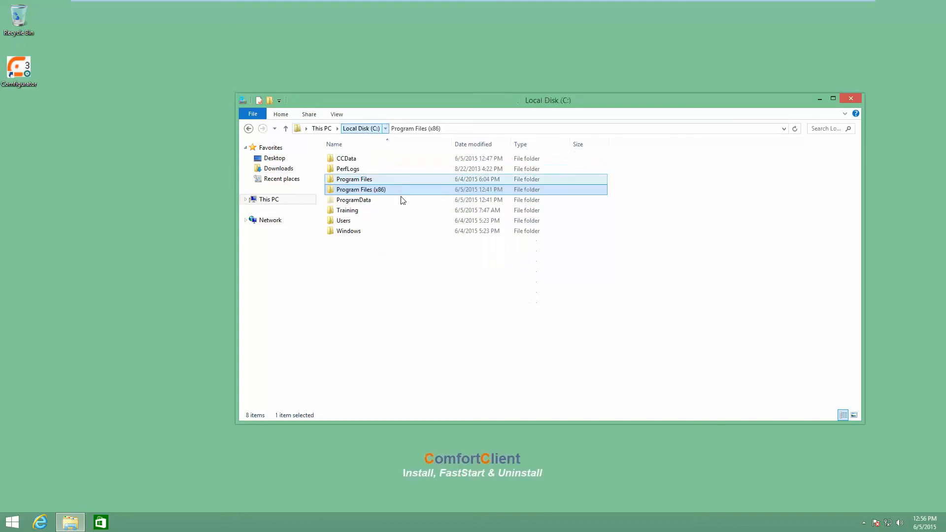
pyautogui.doubleClick(345, 159)
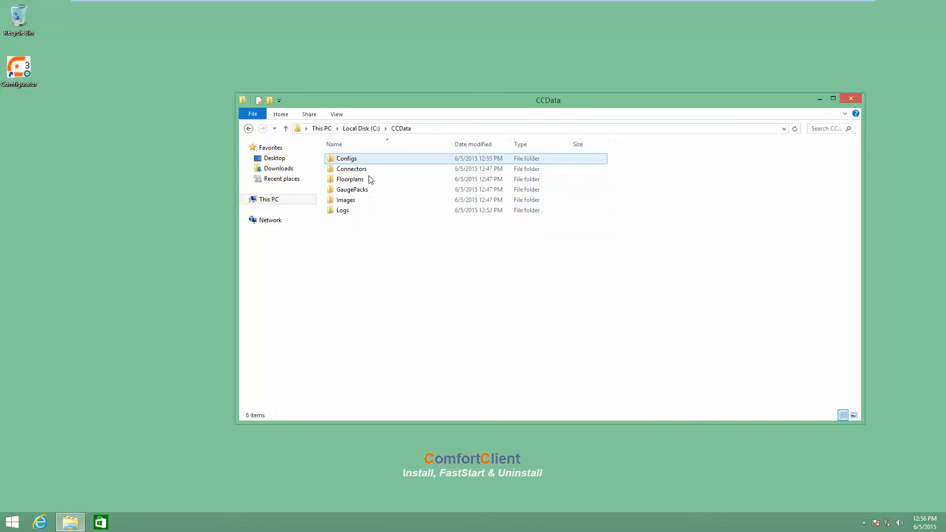
pyautogui.doubleClick(345, 212)
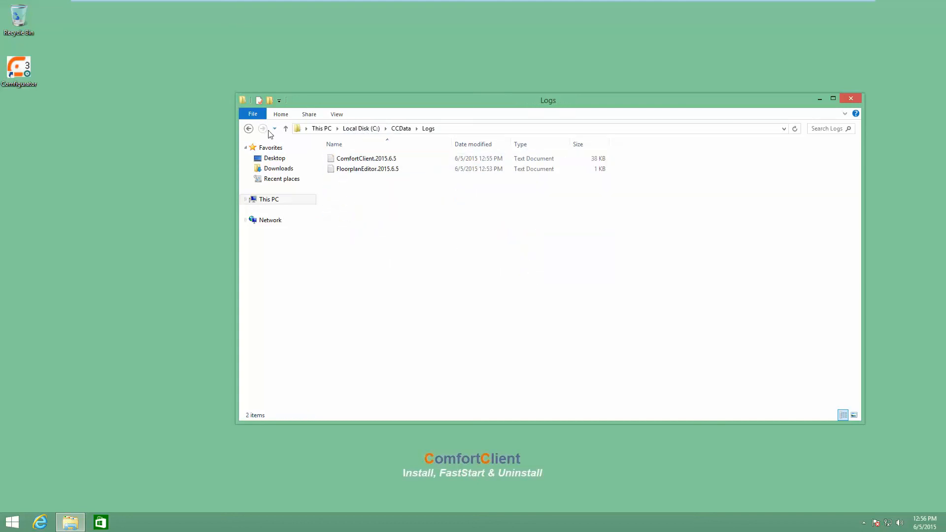
pyautogui.doubleClick(365, 169)
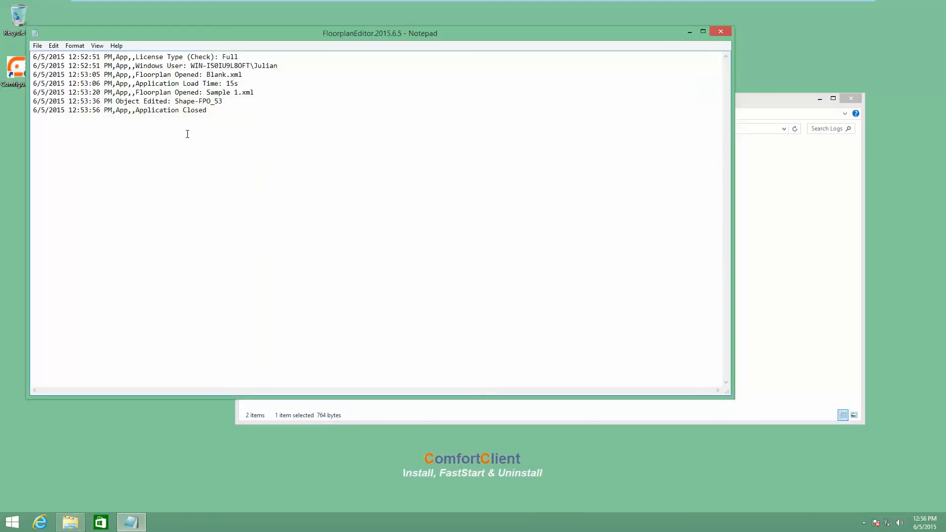
pyautogui.hotkey('alt', 'F4')
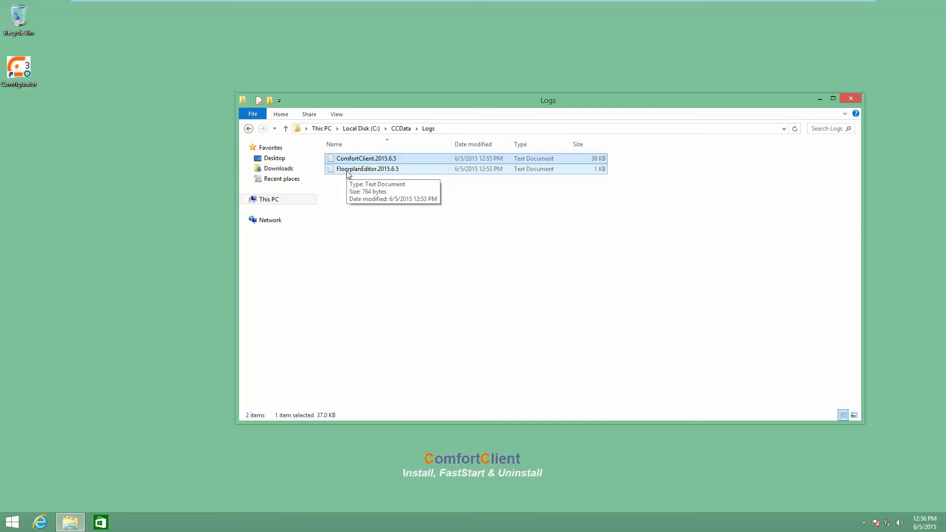
# Review the ComfortClientConfig and SampleConfig files kept in the CCData Configs folder.
pyautogui.click(397, 129)
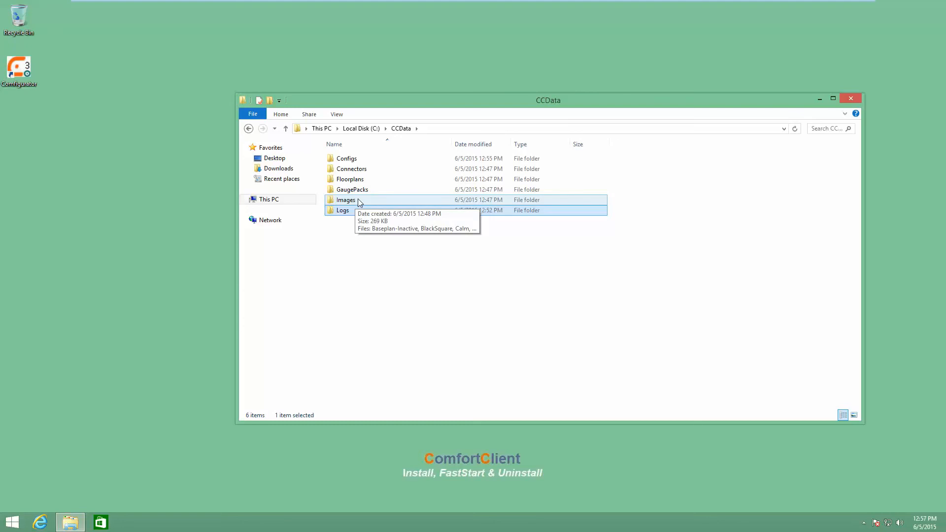
pyautogui.doubleClick(353, 161)
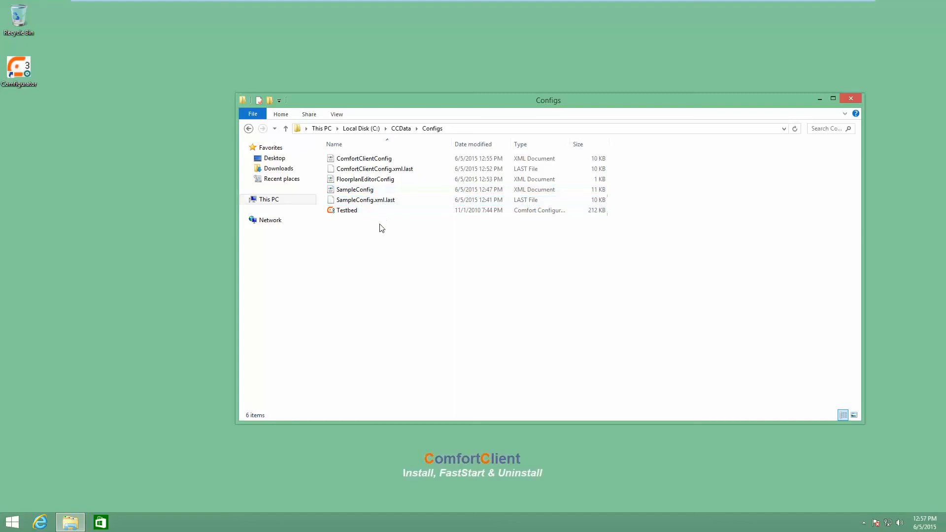
pyautogui.click(348, 161)
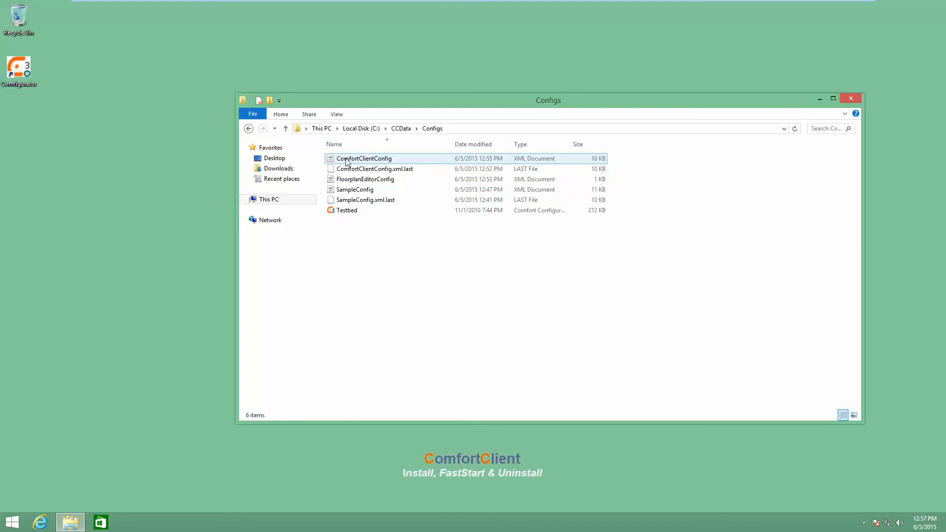
pyautogui.click(351, 190)
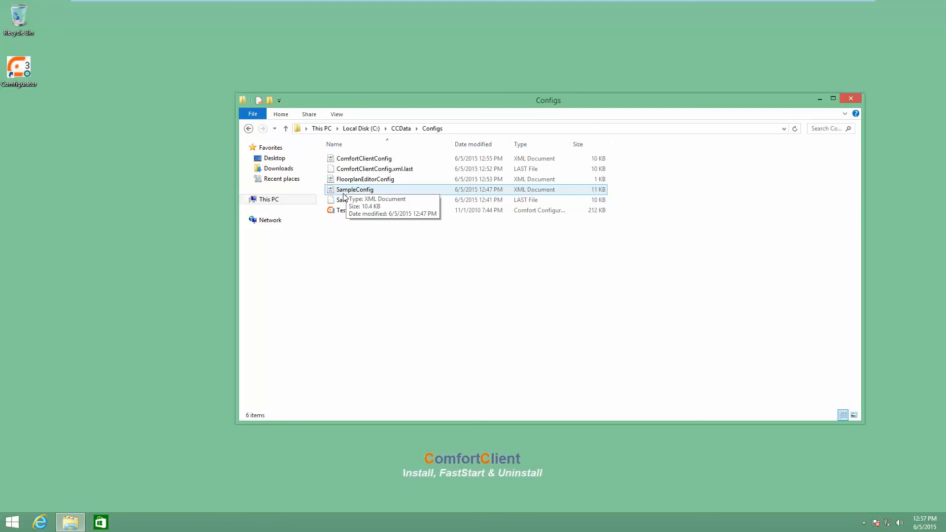
# Look through the Connectors folder with its Application subfolder and the sample files in the Floorplans folder of CCData.
pyautogui.click(397, 129)
pyautogui.doubleClick(351, 169)
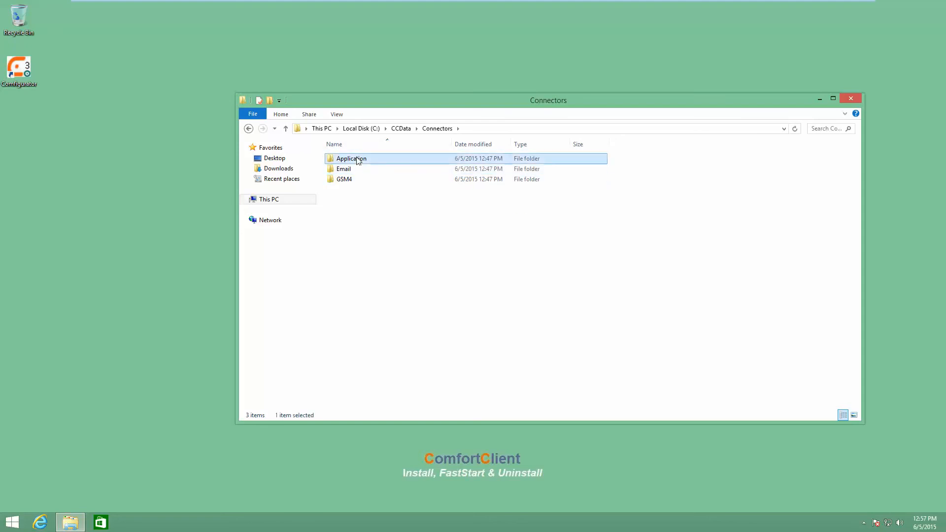
pyautogui.doubleClick(358, 162)
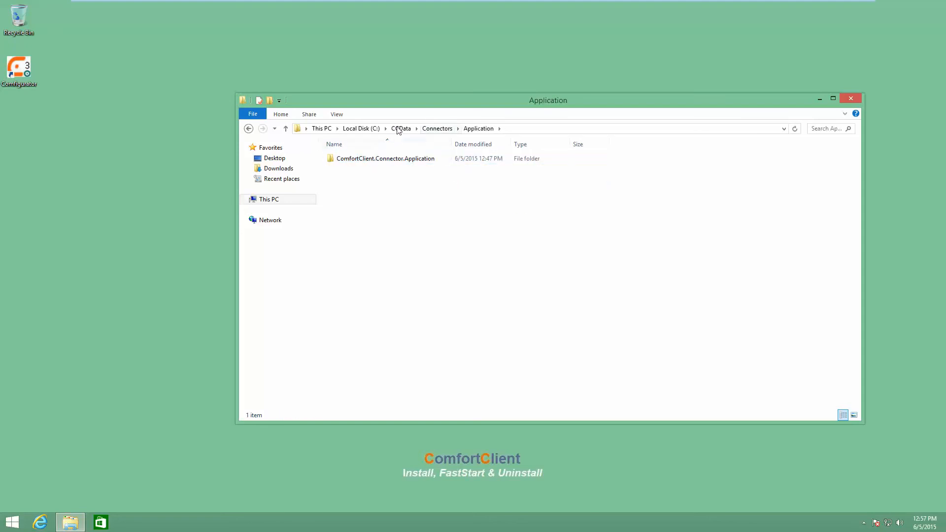
pyautogui.click(401, 129)
pyautogui.doubleClick(354, 183)
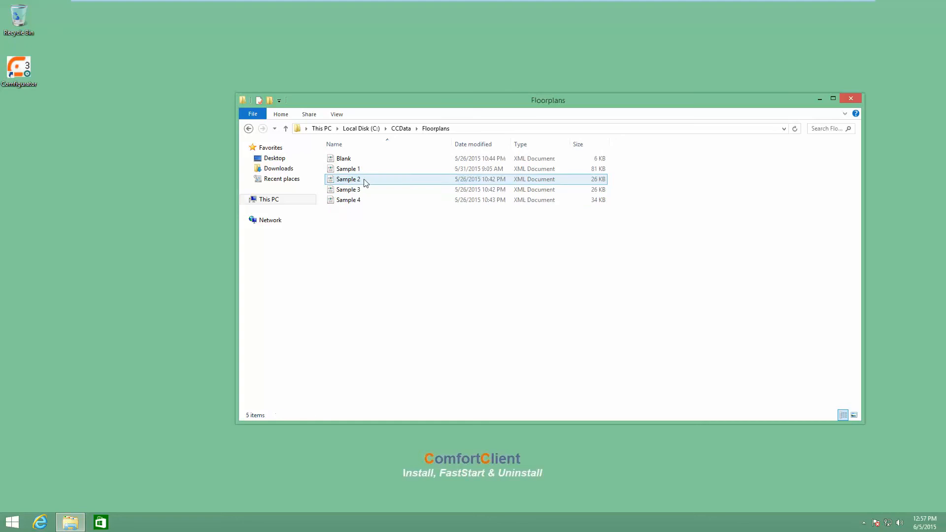
pyautogui.click(356, 201)
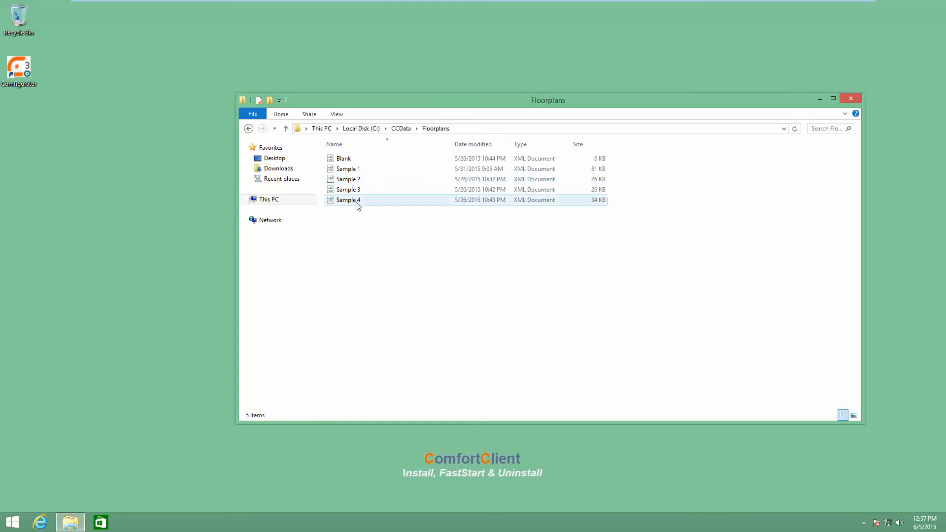
# View the Images folder in CCData, return to the CCData folder list, and close the File Explorer window.
pyautogui.click(400, 129)
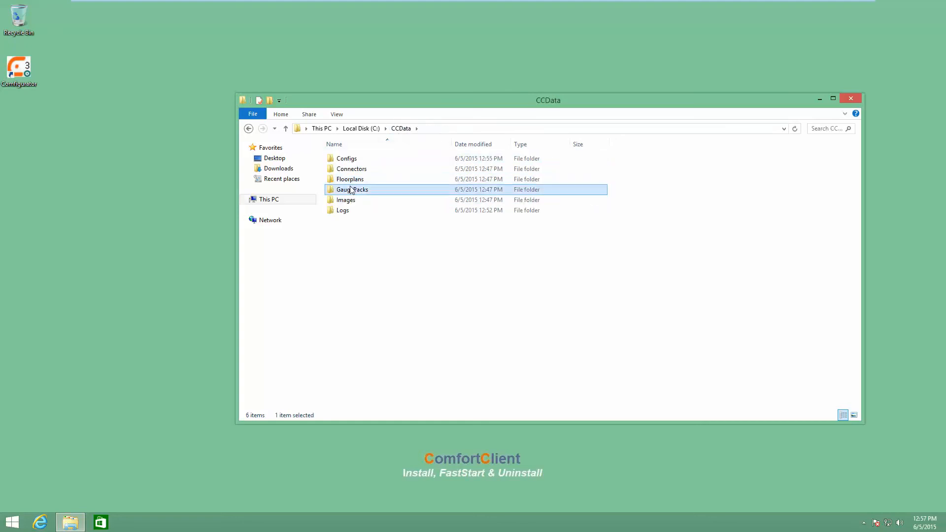
pyautogui.doubleClick(350, 202)
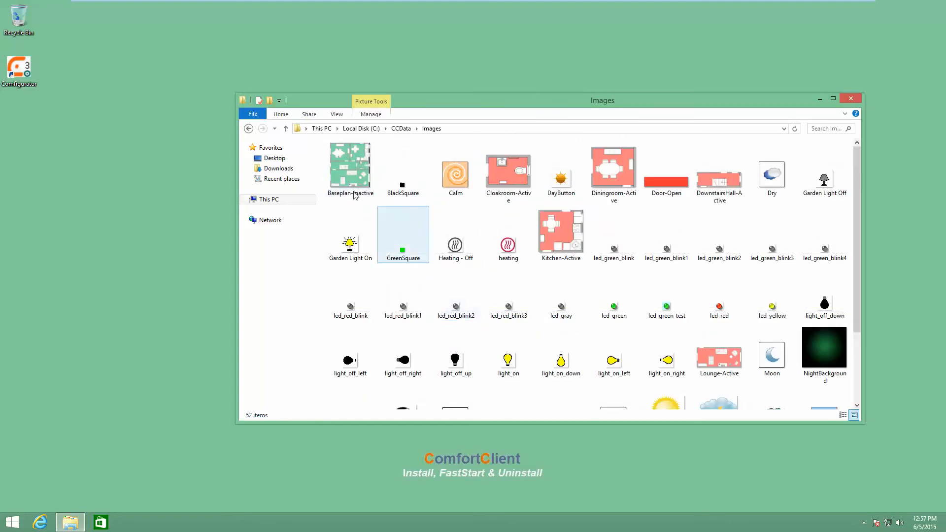
pyautogui.click(248, 130)
pyautogui.click(250, 131)
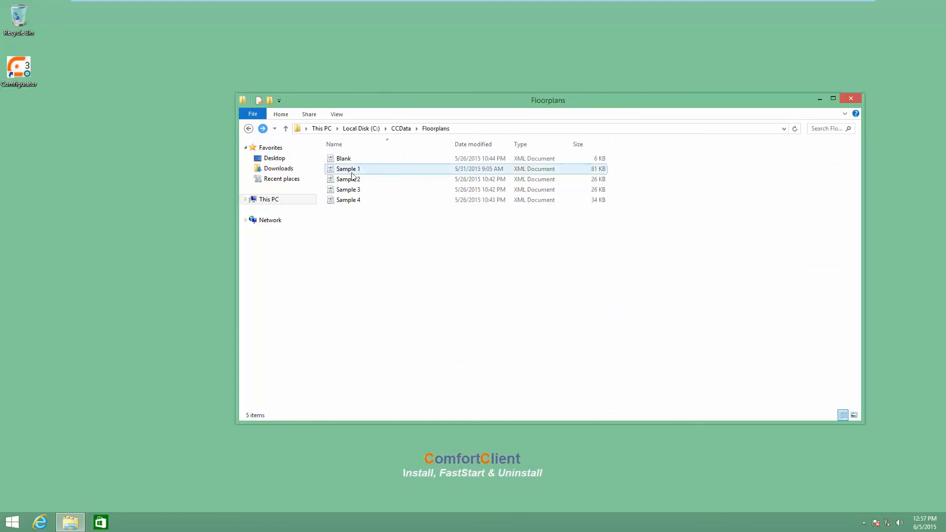
pyautogui.click(248, 129)
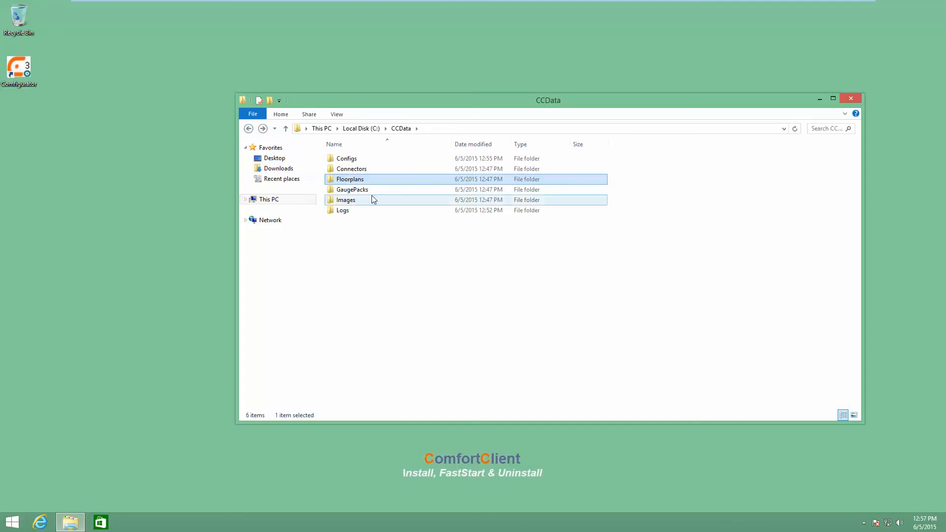
pyautogui.moveTo(373, 199)
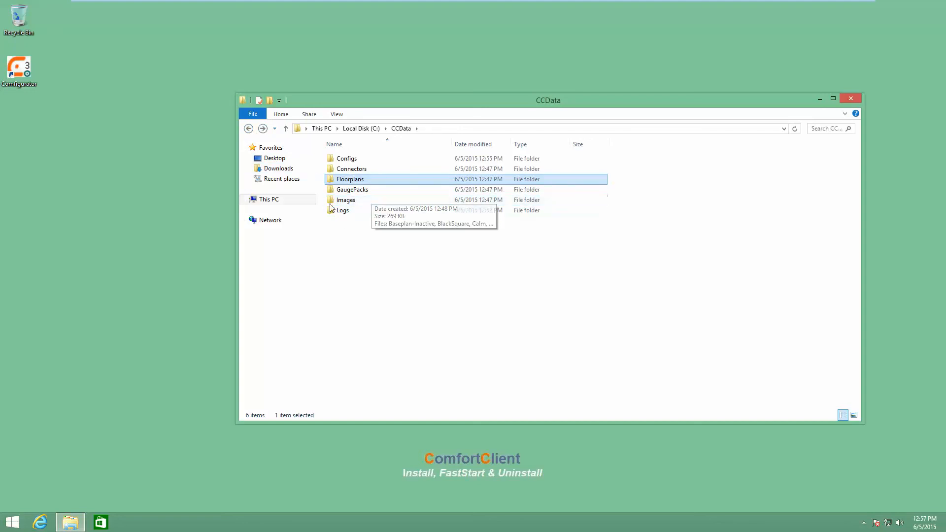
pyautogui.moveTo(348, 161)
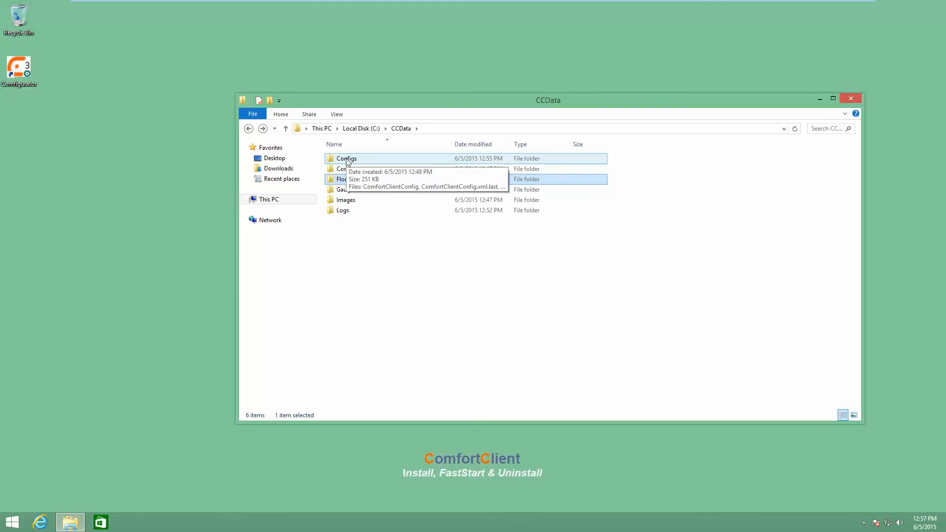
pyautogui.click(249, 128)
pyautogui.click(851, 99)
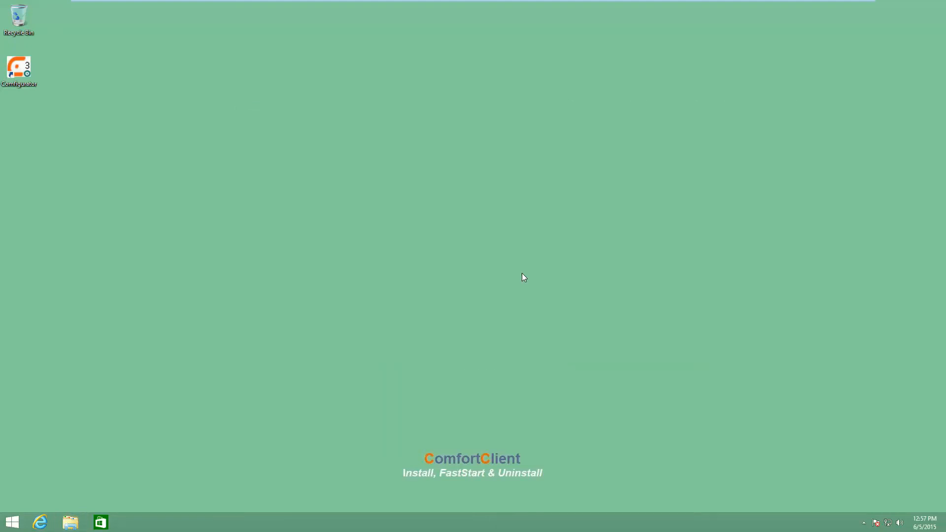